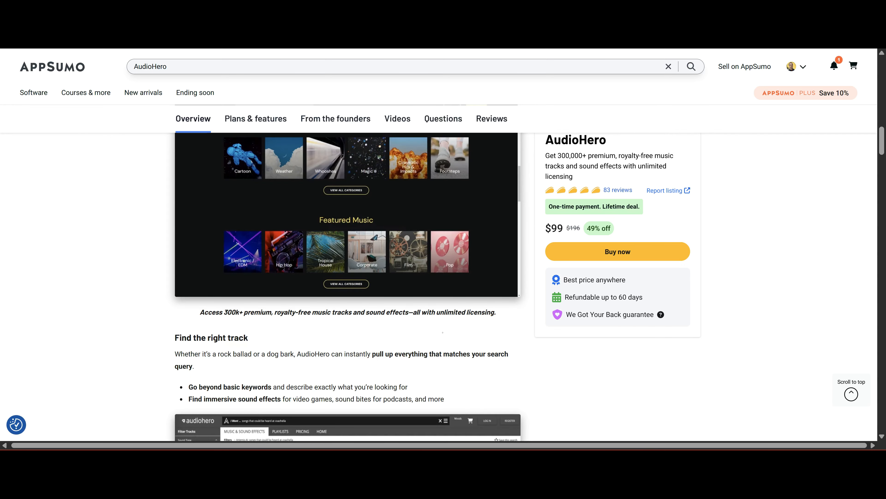
Review the AudioHero deal's overview, deal terms, single-plan features and founder information on its product page
scroll(444, 332, down, 10)
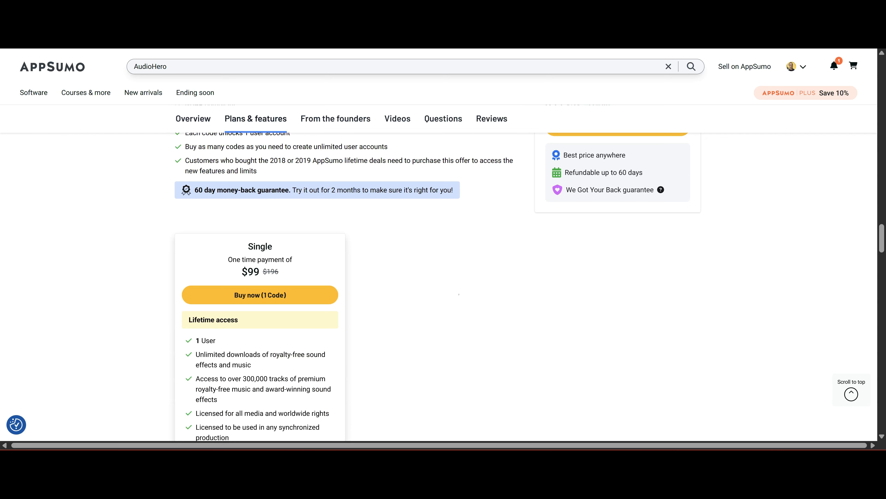
scroll(449, 294, down, 4)
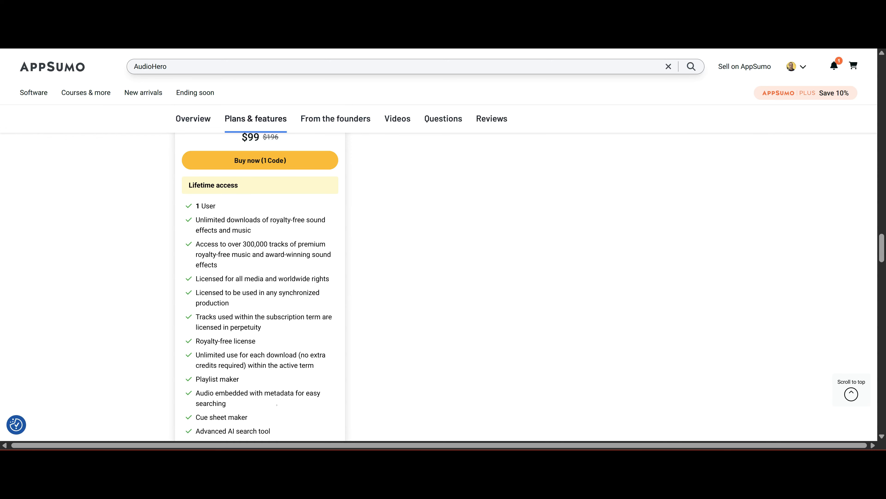
scroll(272, 401, down, 3)
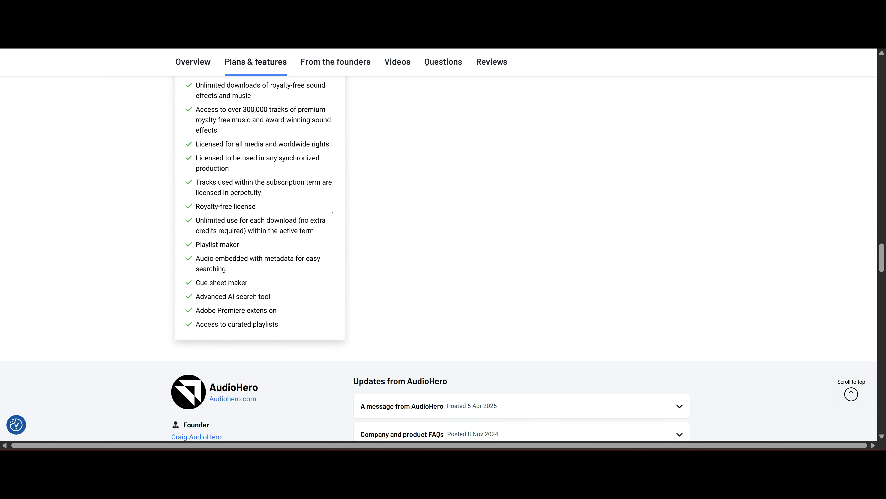
scroll(332, 216, down, 6)
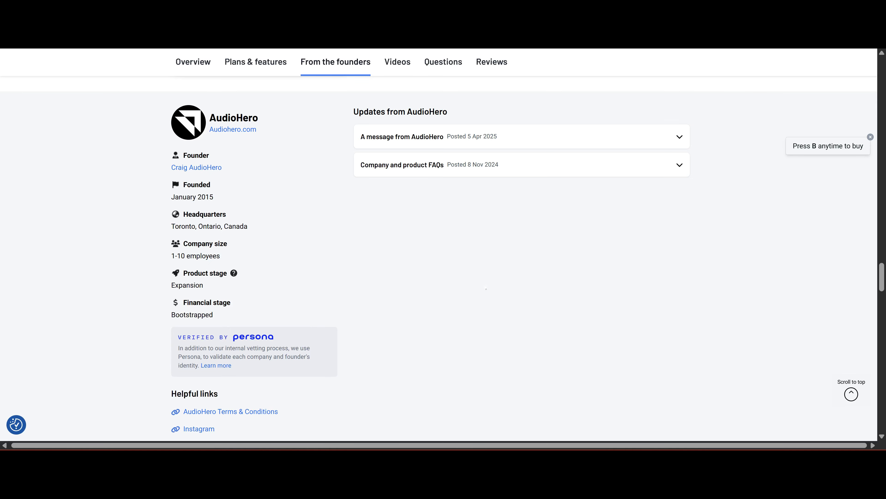
scroll(486, 288, up, 10)
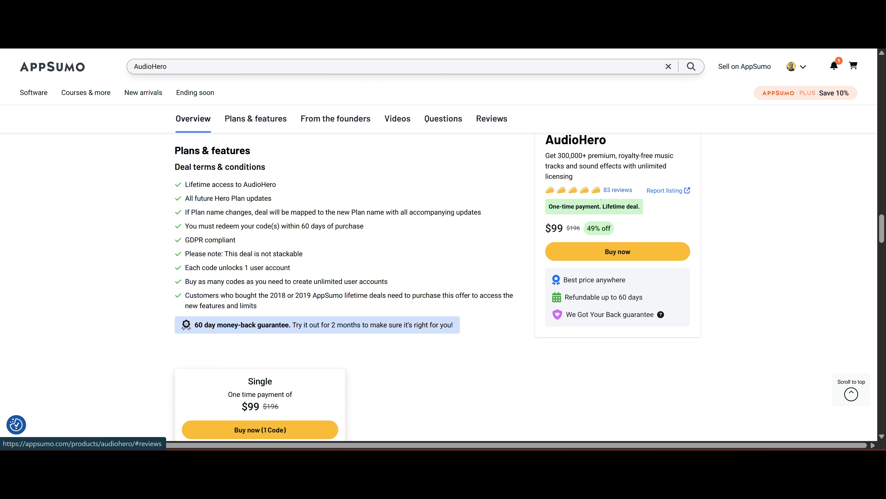
Read the buyer questions, founder answers and customer reviews for the AudioHero deal
scroll(527, 291, down, 15)
scroll(527, 291, down, 4)
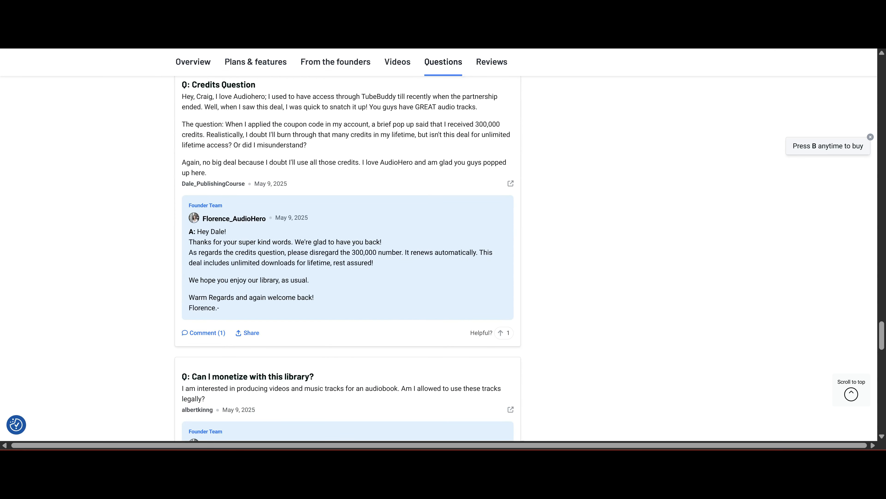
scroll(527, 292, down, 8)
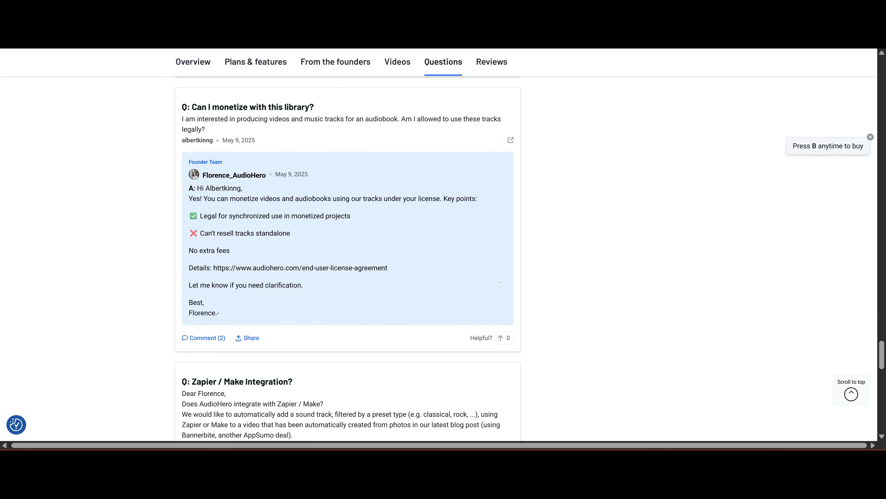
scroll(387, 278, down, 20)
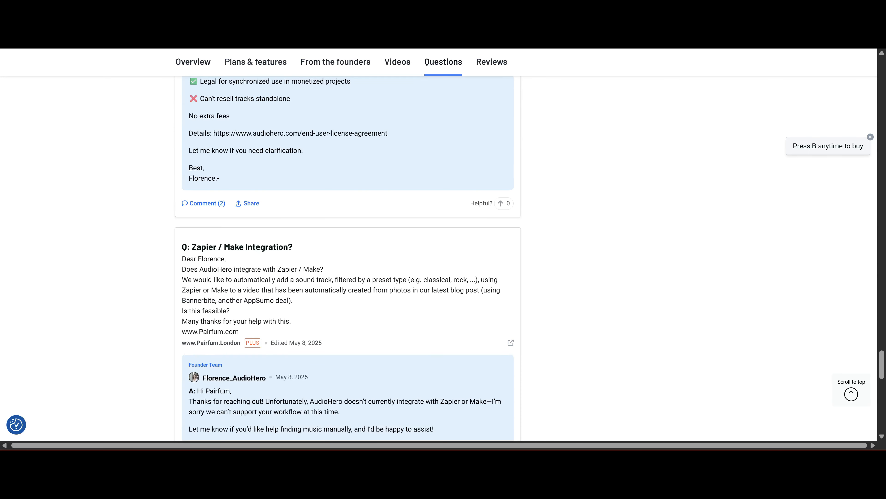
scroll(467, 253, down, 20)
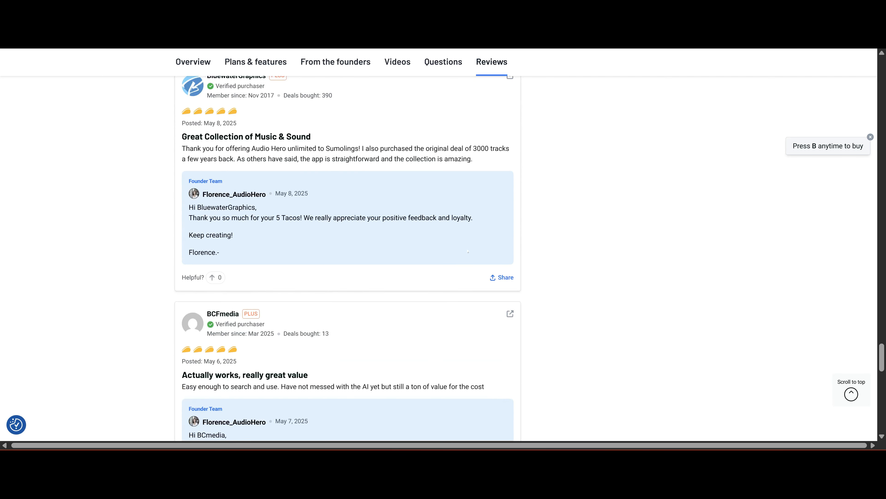
scroll(486, 256, down, 4)
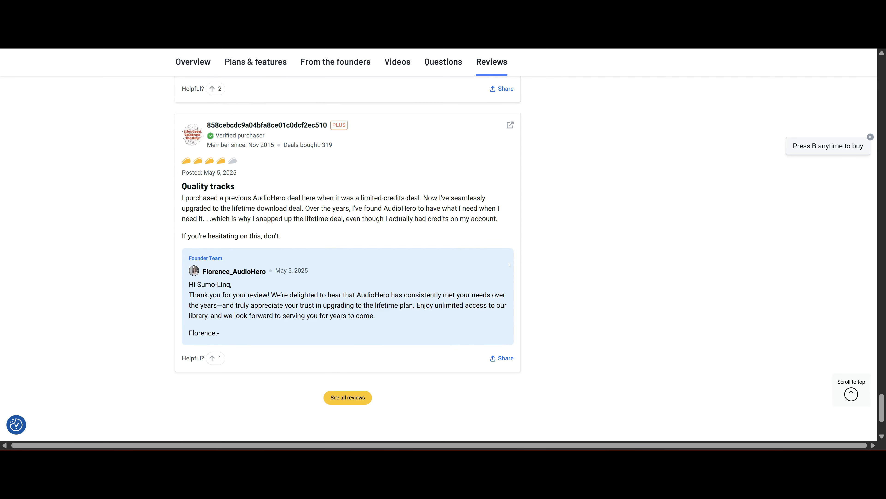
scroll(607, 254, up, 6)
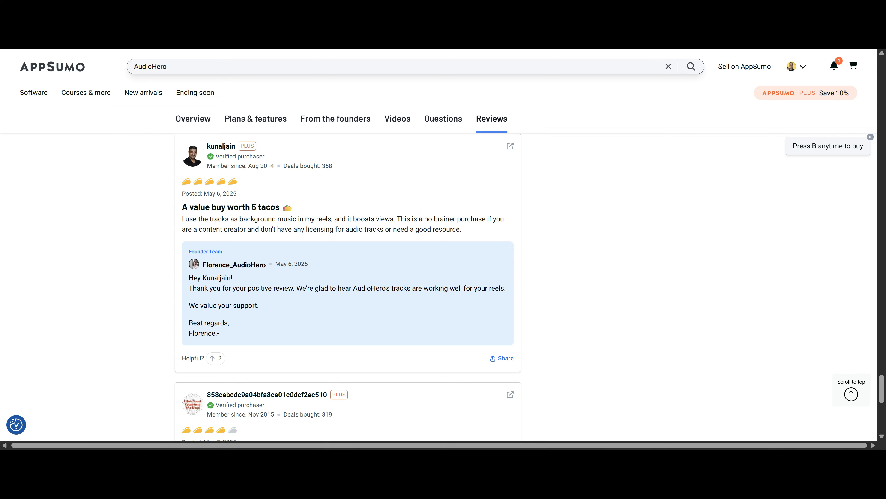
scroll(592, 244, up, 15)
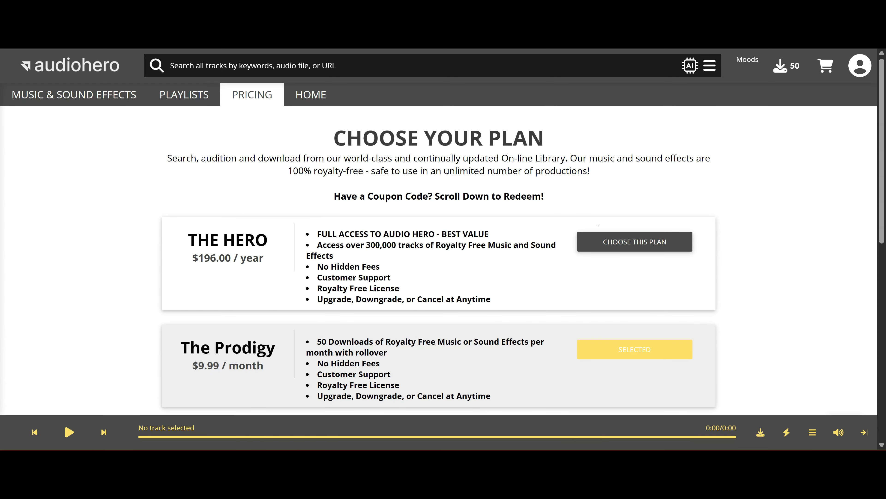
Apply the coupon code FREE30 in the coupon section below the AudioHero pricing plans
scroll(438, 260, down, 10)
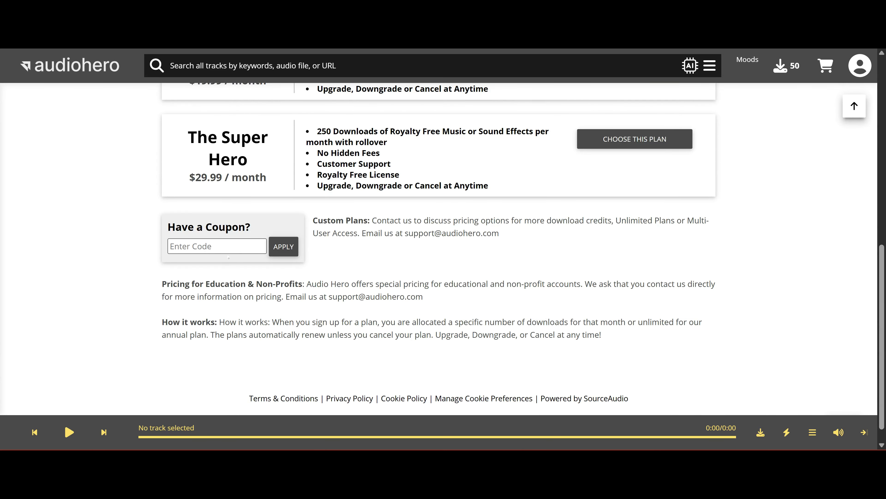
click(231, 246)
text(FREE)
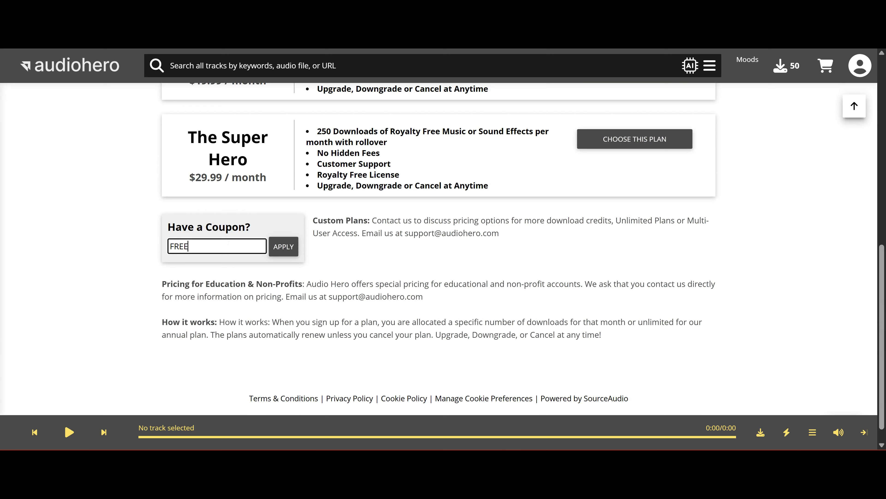
text(30)
key(Return)
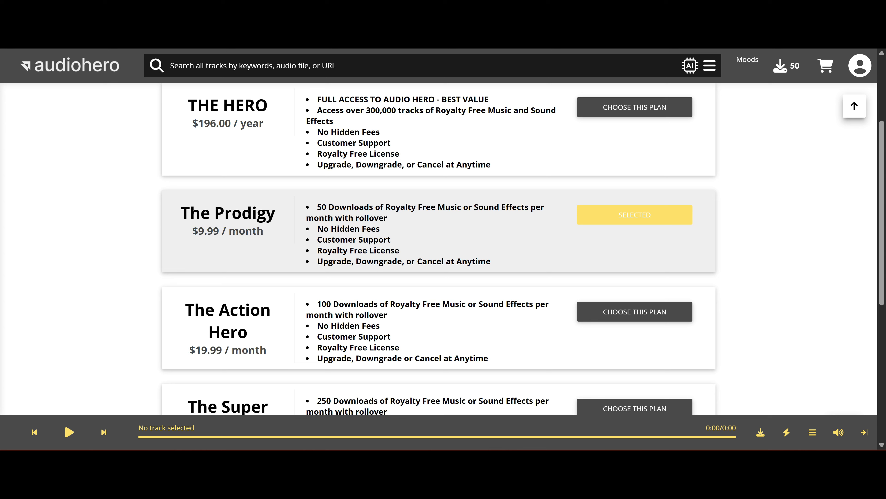
click(471, 257)
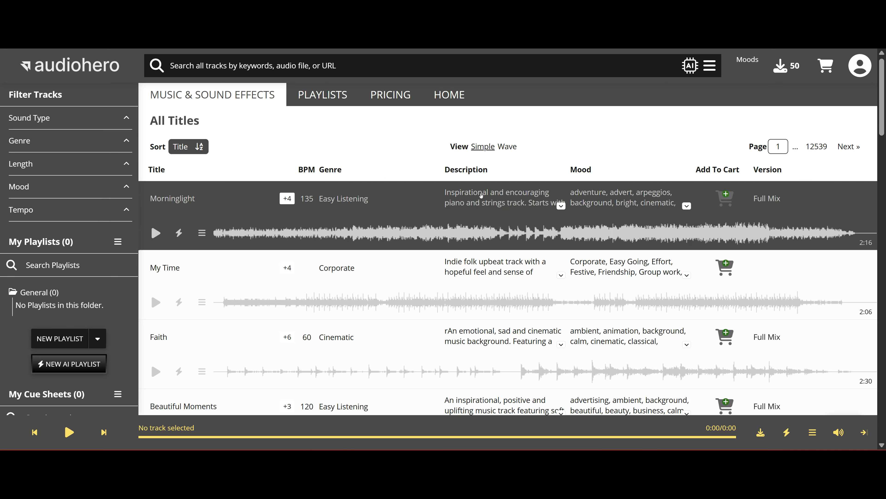
Check the extra playlist creation options, and browse the full list of music and sound effect titles
click(98, 339)
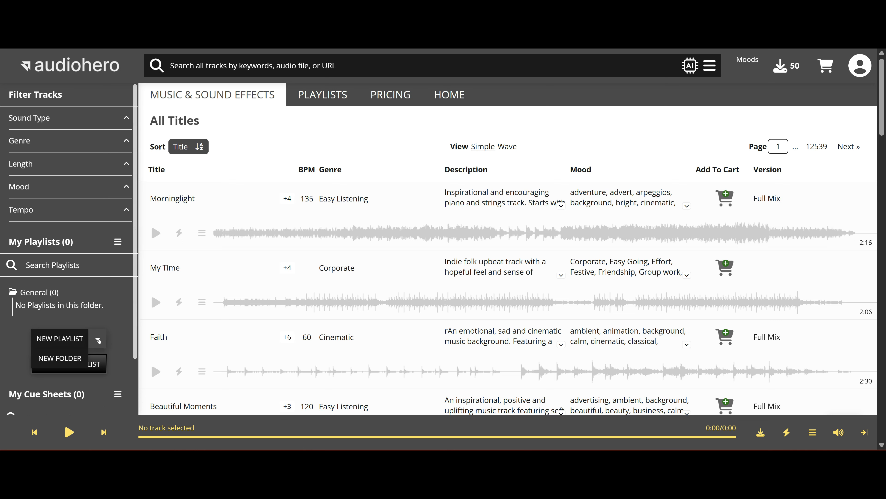
click(351, 337)
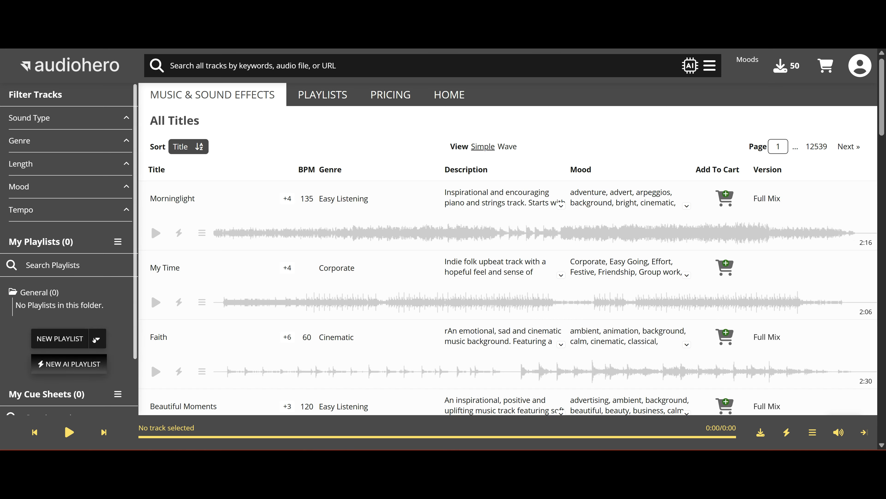
scroll(63, 363, down, 2)
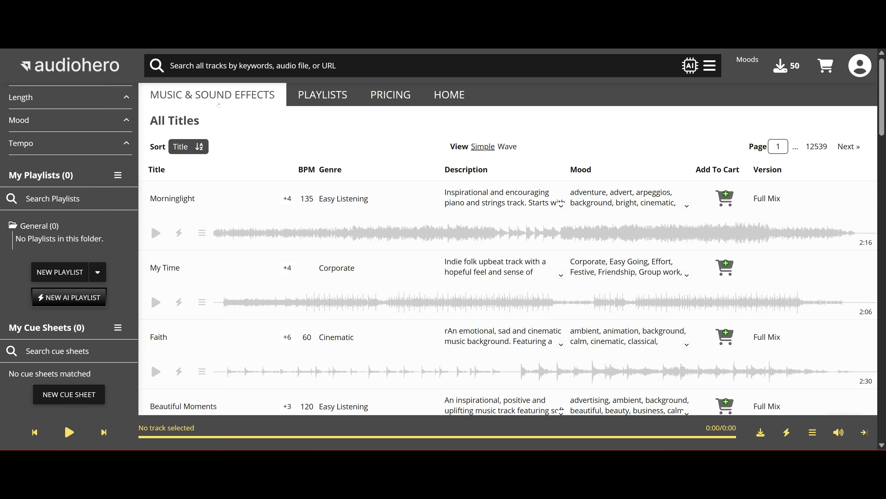
scroll(560, 214, down, 10)
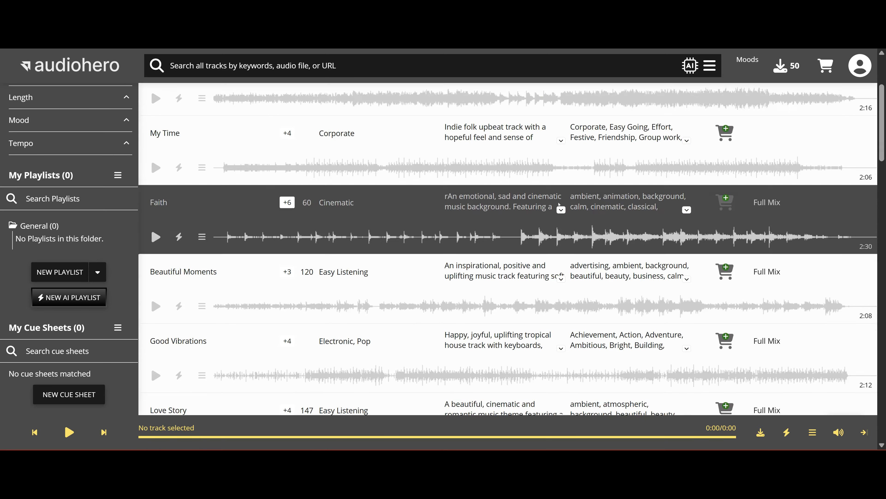
scroll(559, 214, down, 4)
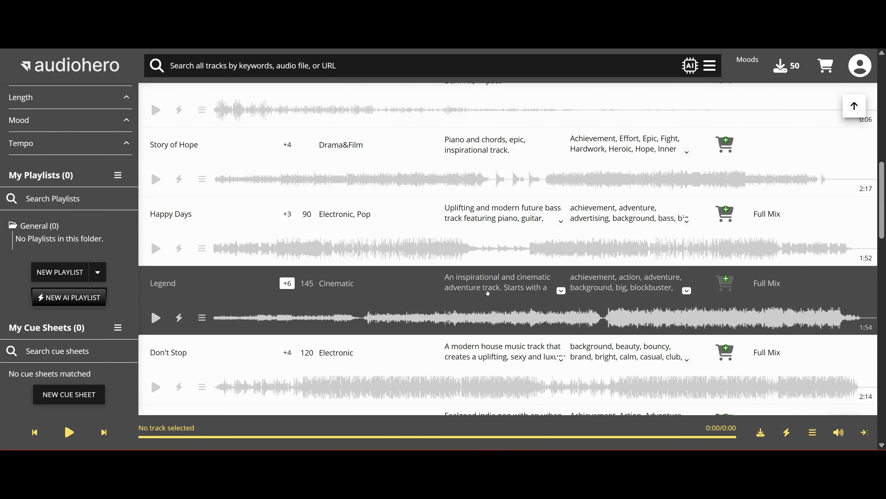
scroll(486, 271, down, 4)
scroll(486, 270, down, 8)
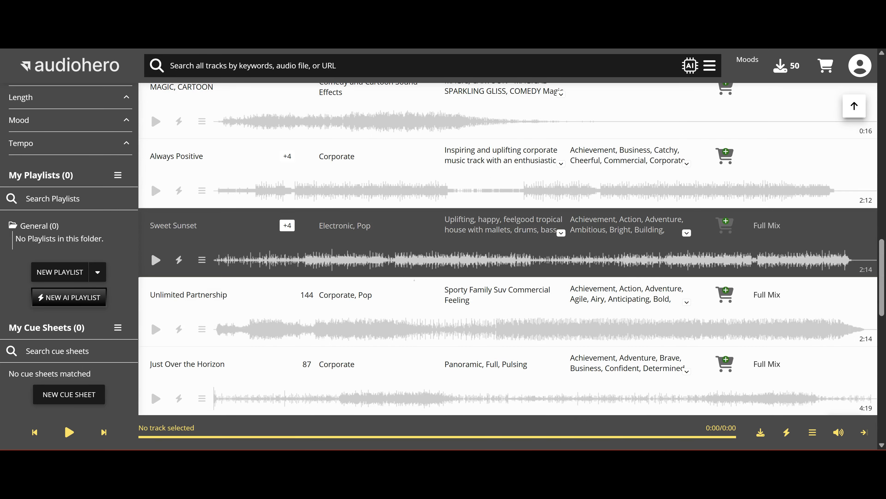
scroll(425, 278, down, 4)
scroll(425, 278, down, 8)
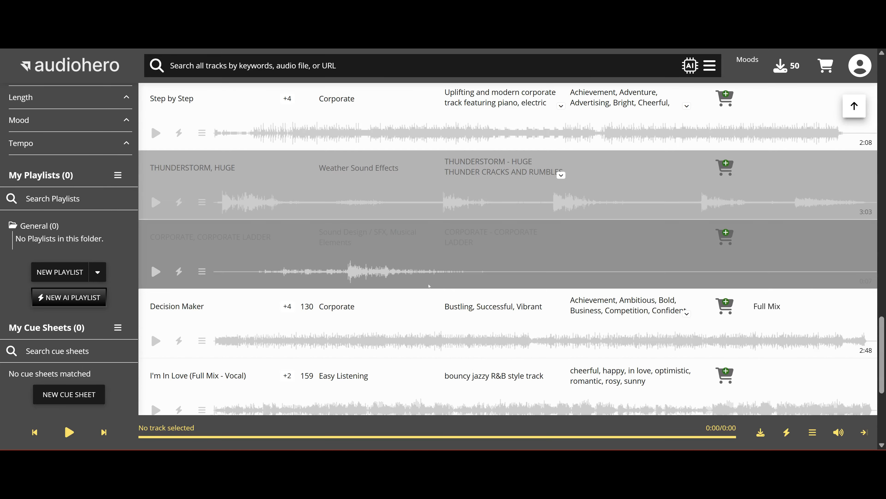
scroll(434, 289, up, 12)
scroll(434, 289, up, 15)
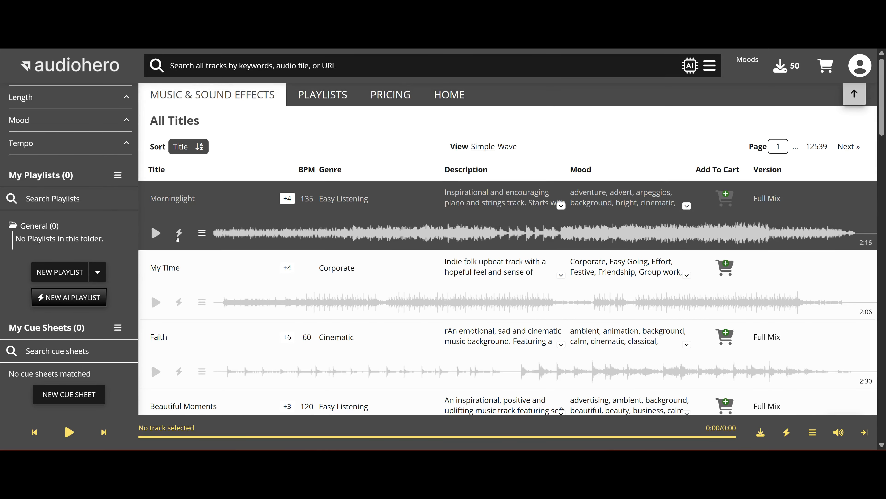
Preview the Morninglight track, skipping ahead to about 0:50 and about 1:20, and pause it
click(156, 233)
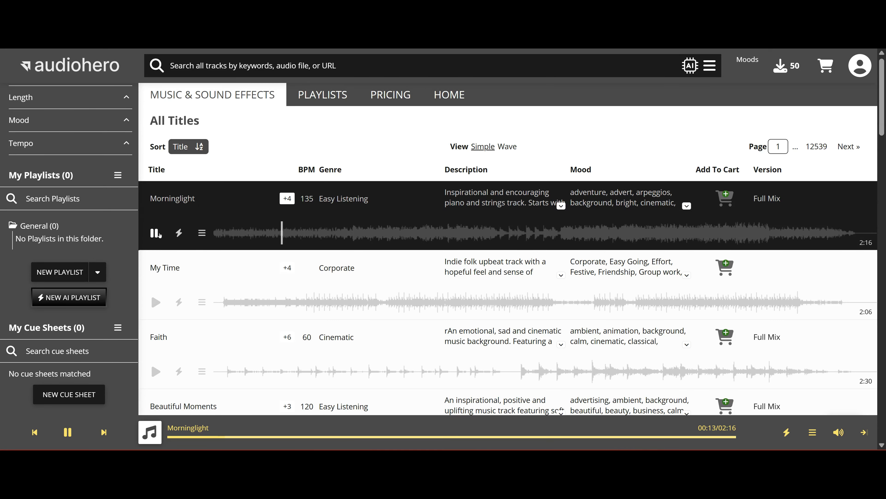
click(466, 232)
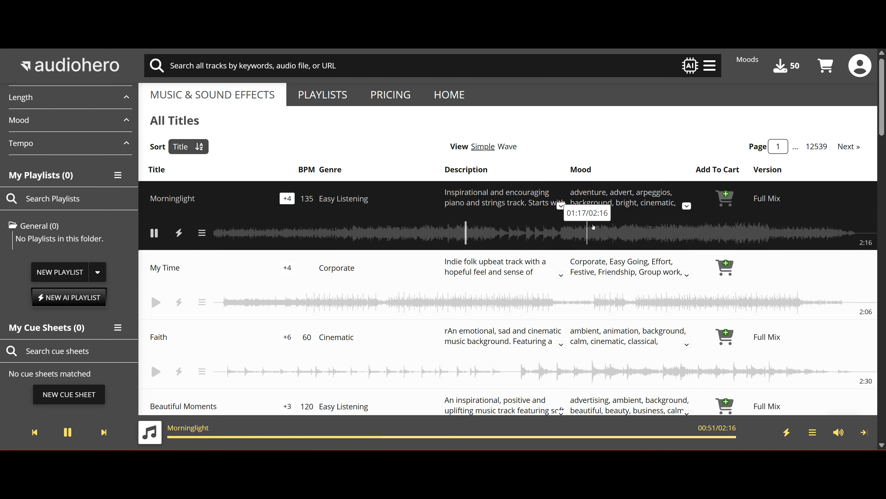
click(610, 228)
click(155, 233)
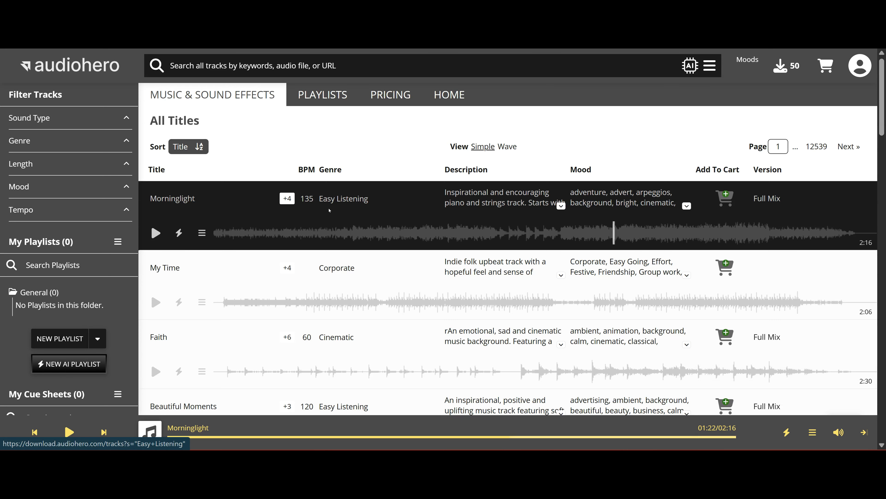
Run a Sonic Search for tracks similar to Morninglight, and briefly play and pause the reference track
click(179, 232)
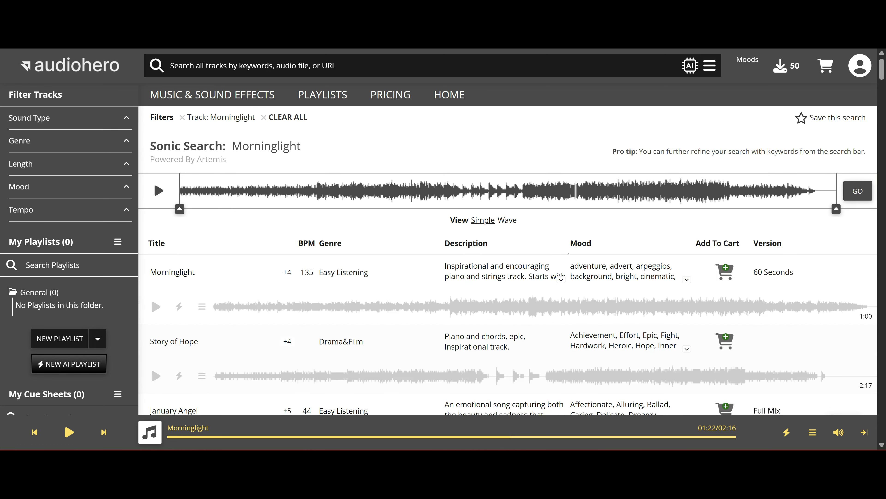
click(164, 193)
click(160, 191)
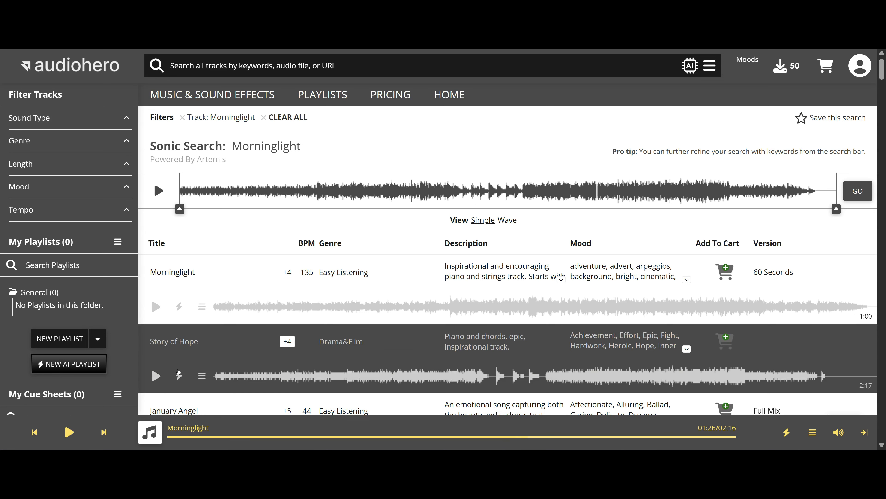
Preview Story of Hope from the similar tracks, skipping ahead twice to about 0:38, and pause it
click(156, 376)
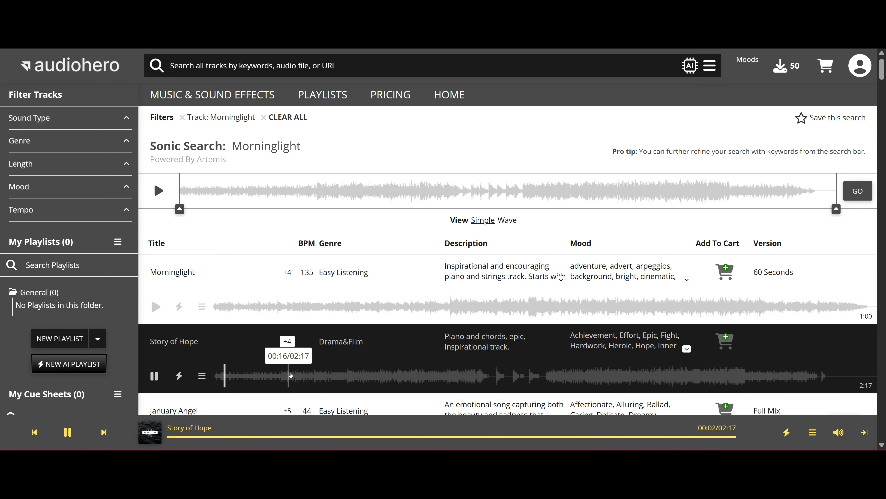
click(336, 375)
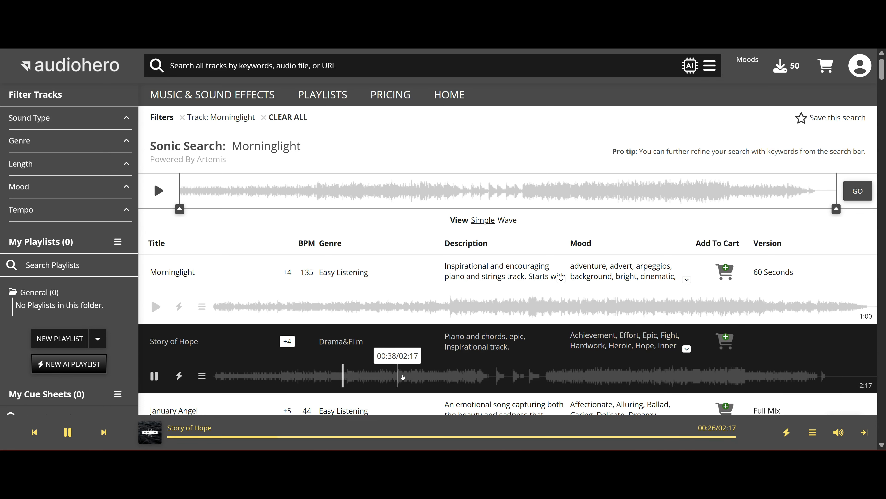
click(403, 376)
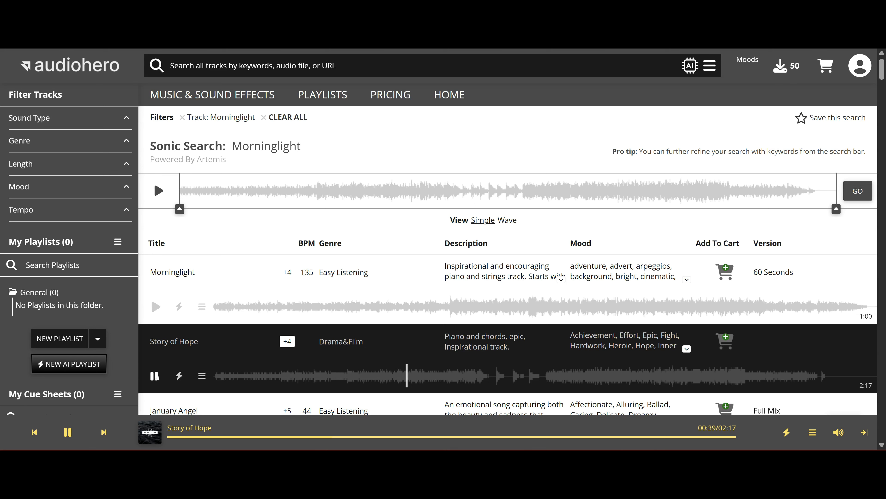
click(155, 376)
Preview January Angel from the similar tracks, skipping more than a minute ahead, and pause it
scroll(523, 245, down, 4)
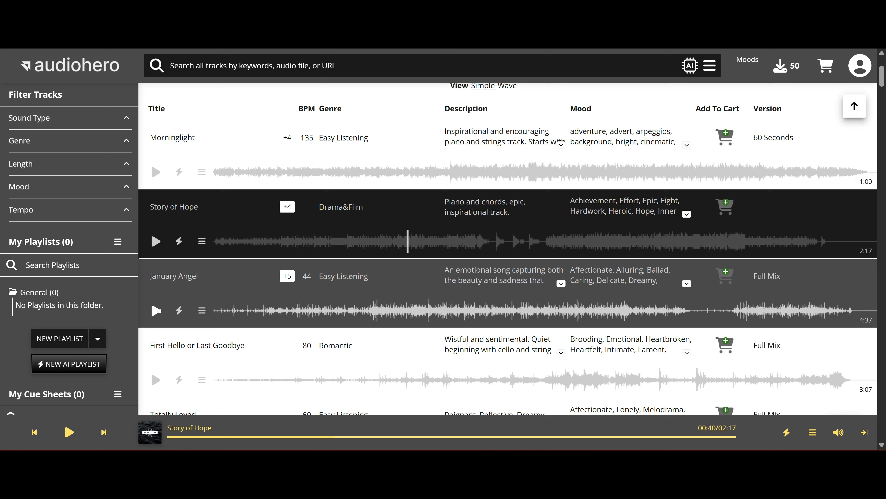
click(156, 310)
click(398, 310)
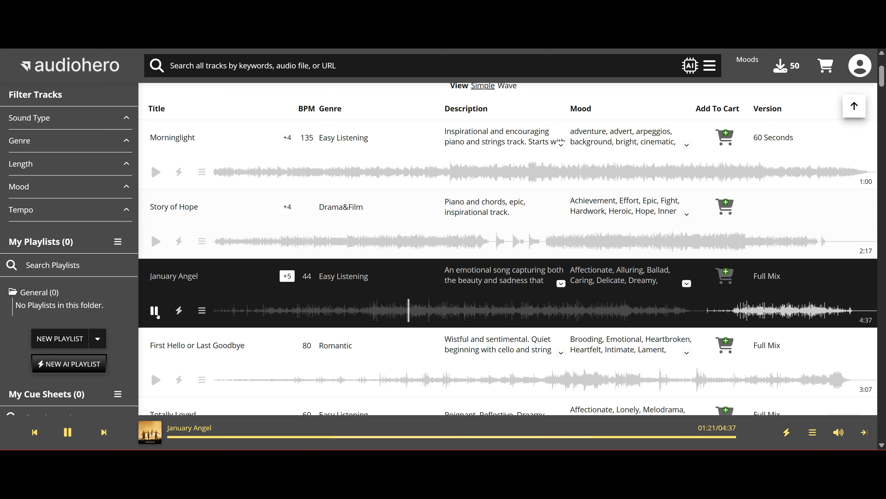
click(156, 311)
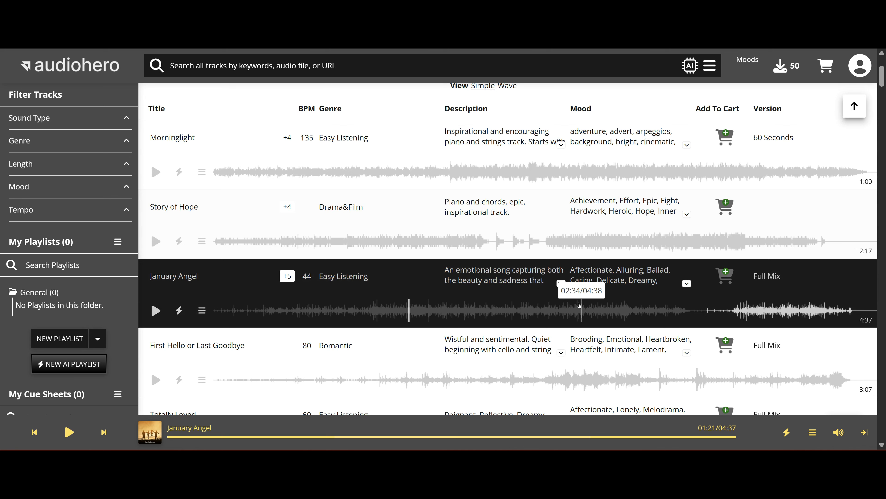
Expand and read the full description of Morninglight in the Sonic Search results
scroll(580, 306, up, 4)
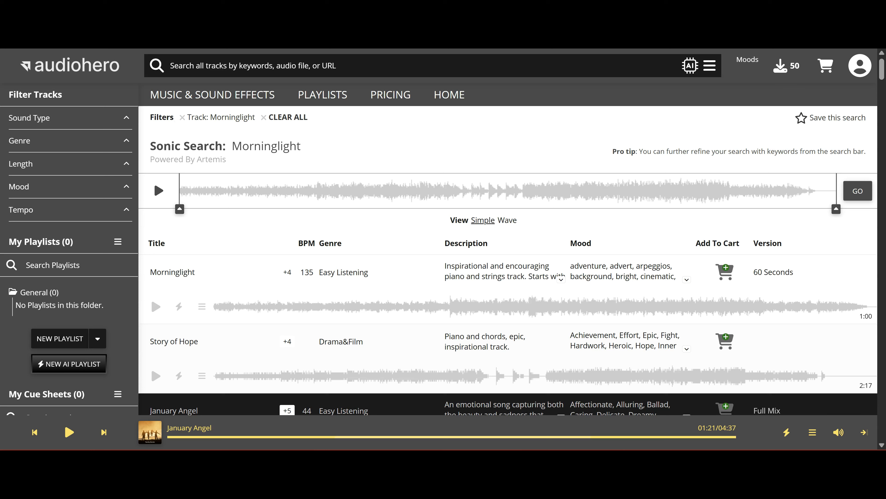
drag(154, 117, 167, 117)
scroll(395, 304, down, 3)
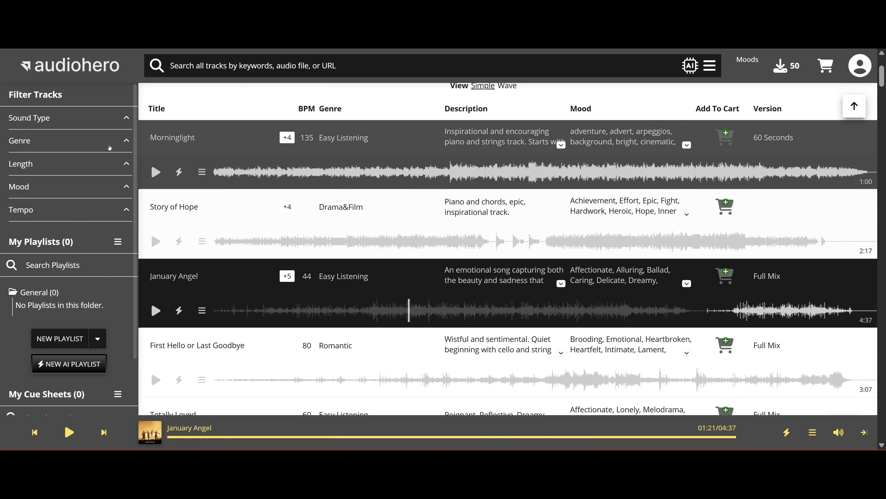
scroll(513, 302, up, 4)
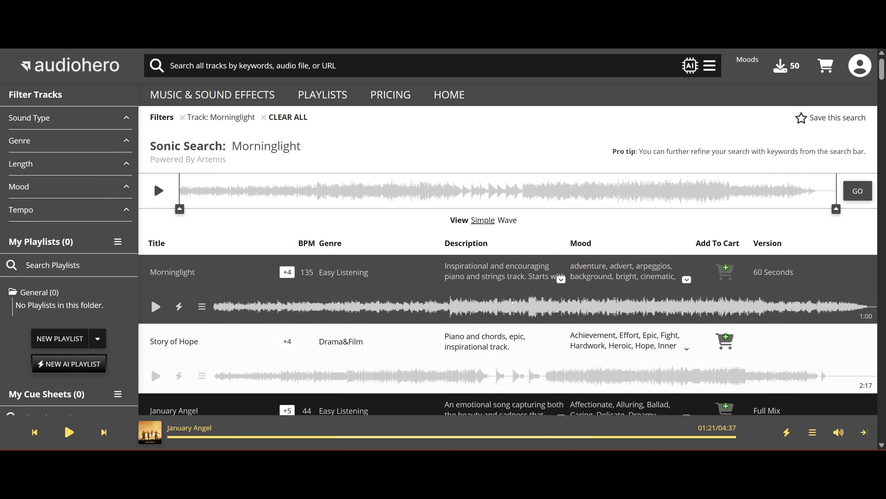
click(560, 280)
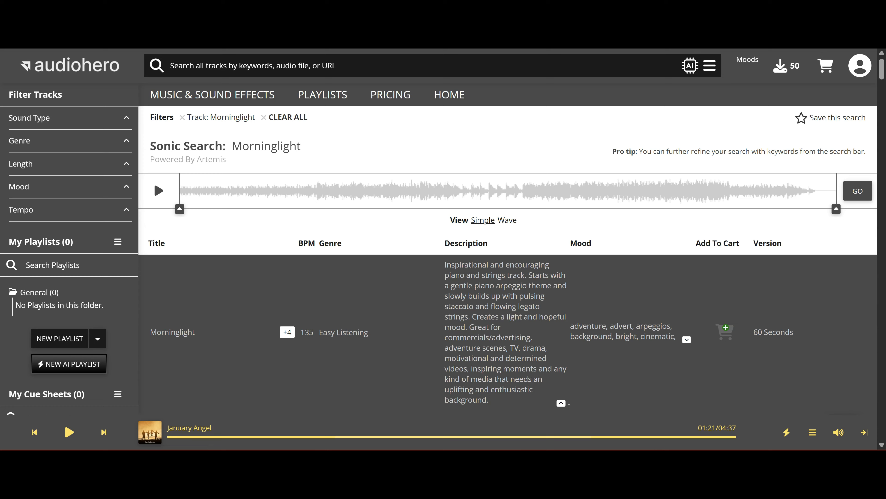
scroll(704, 335, down, 7)
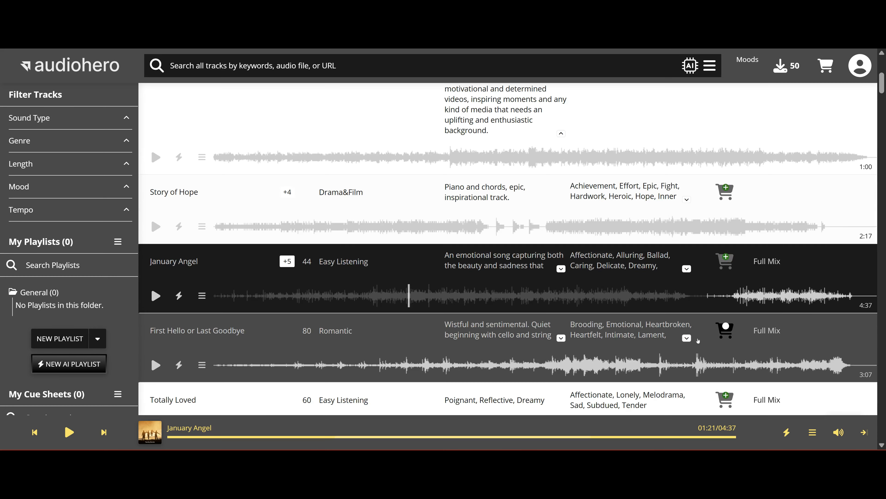
scroll(423, 252, up, 4)
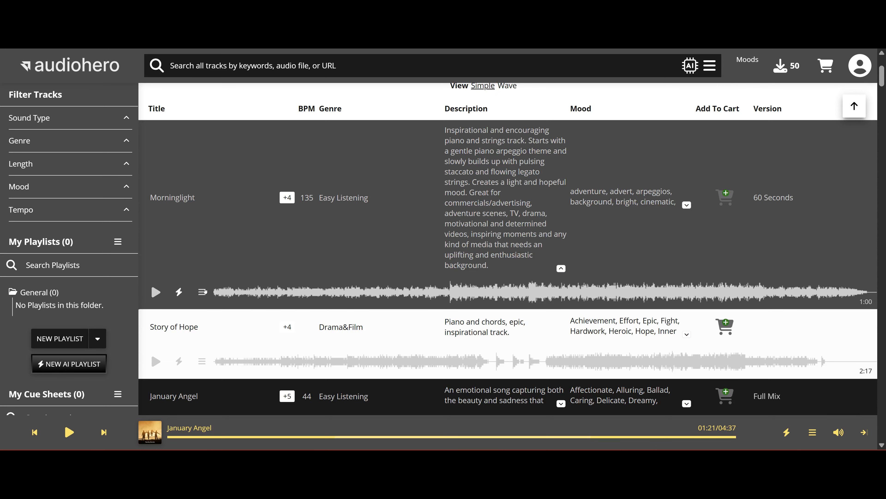
Open Morninglight's track details and review its metadata, description, publishers, alternate versions and similar tracks
click(202, 292)
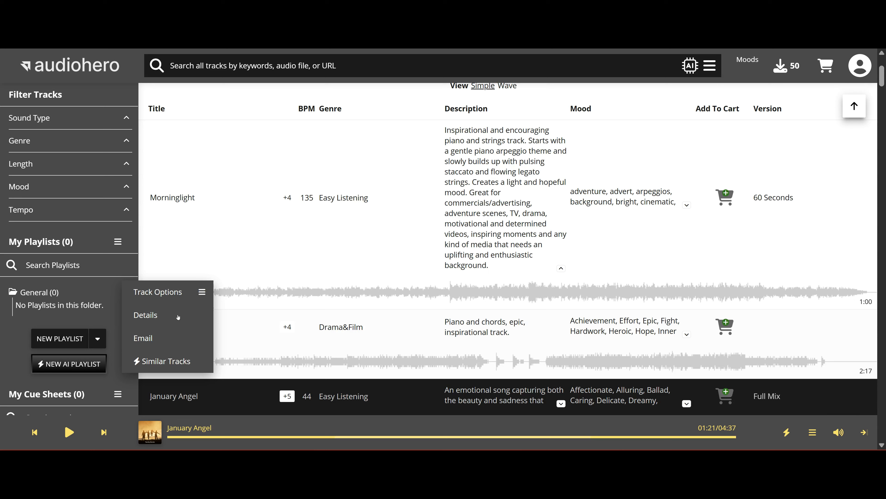
click(172, 315)
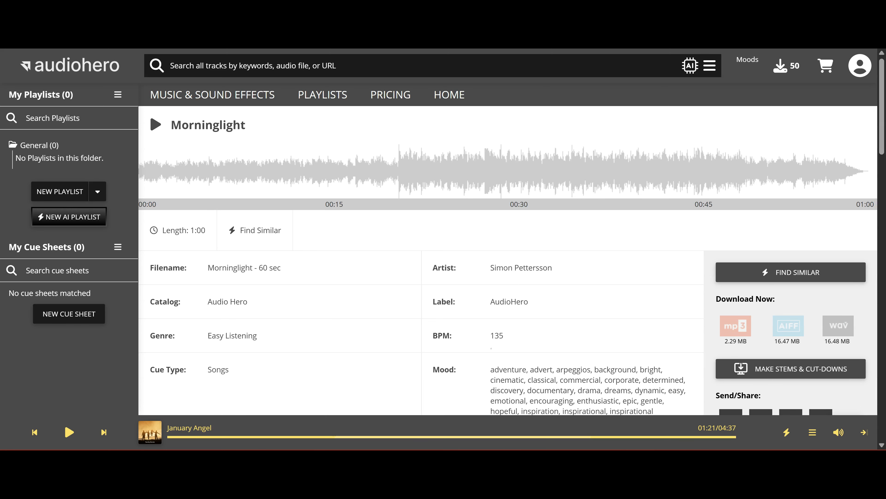
scroll(491, 348, down, 3)
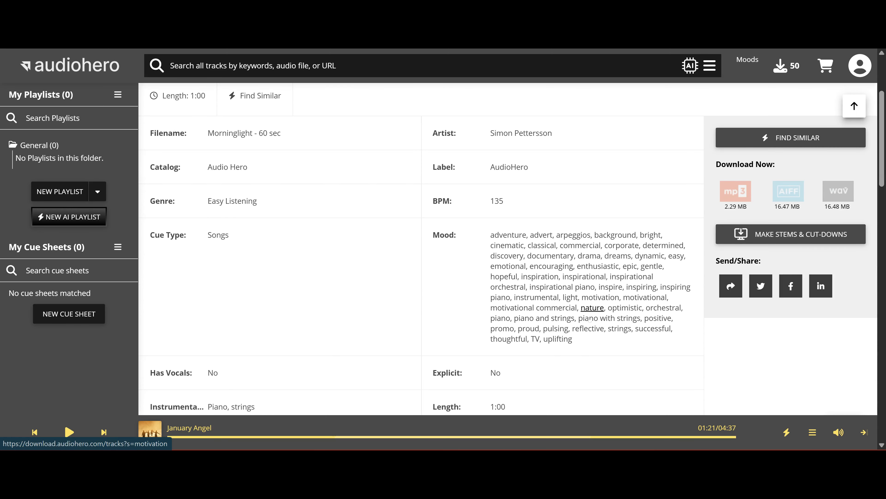
scroll(589, 319, down, 3)
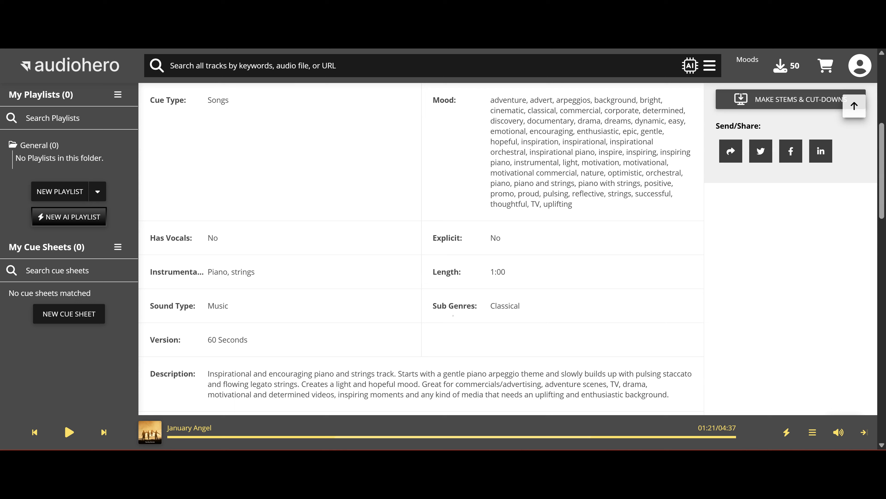
scroll(508, 249, down, 8)
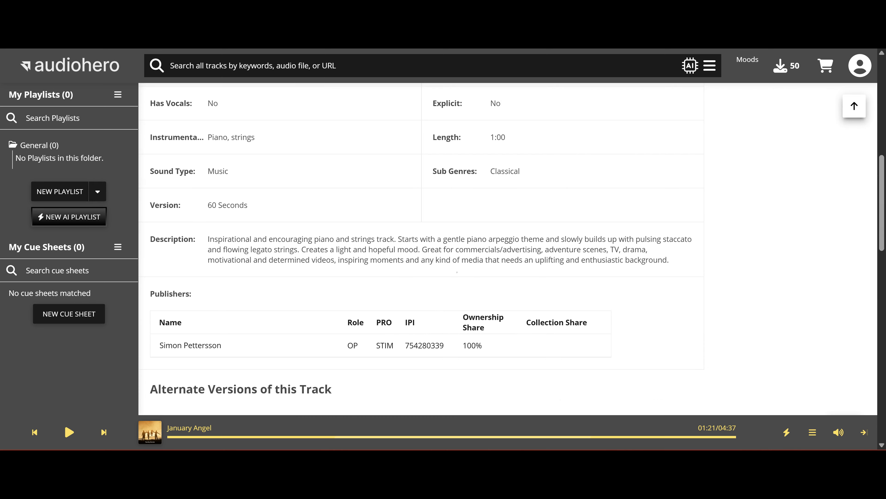
scroll(511, 265, down, 8)
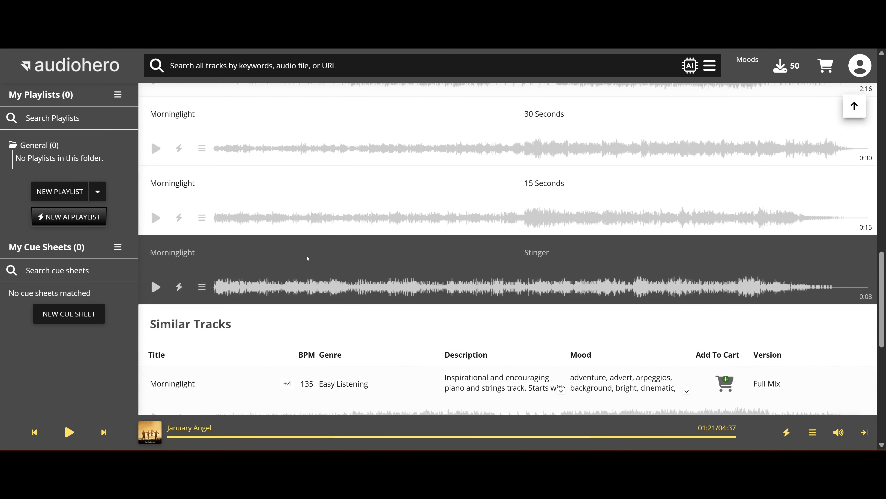
scroll(512, 265, up, 8)
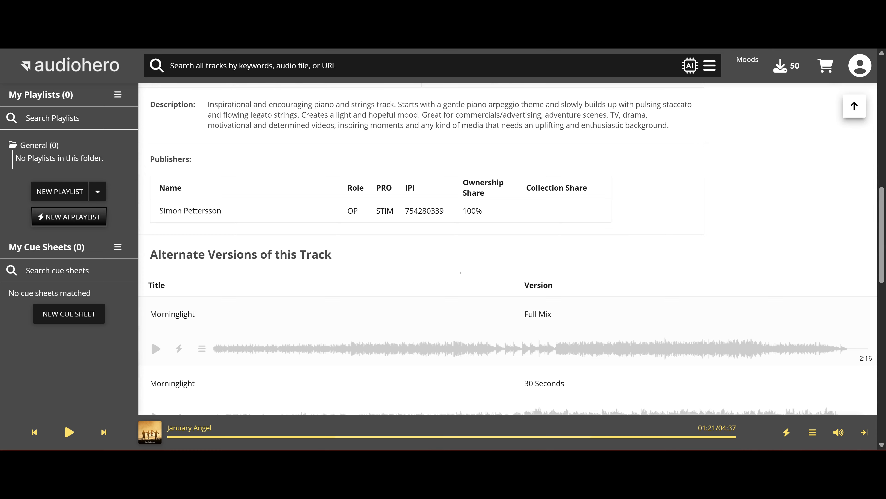
scroll(460, 273, down, 12)
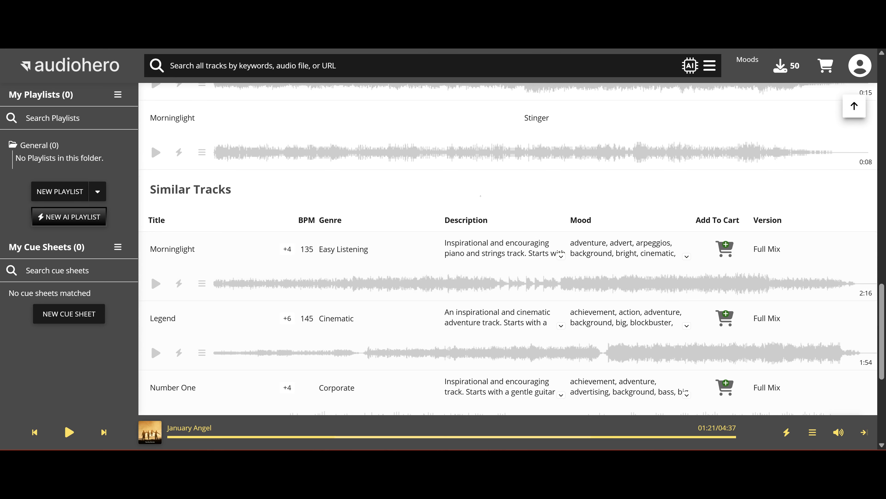
scroll(480, 199, down, 6)
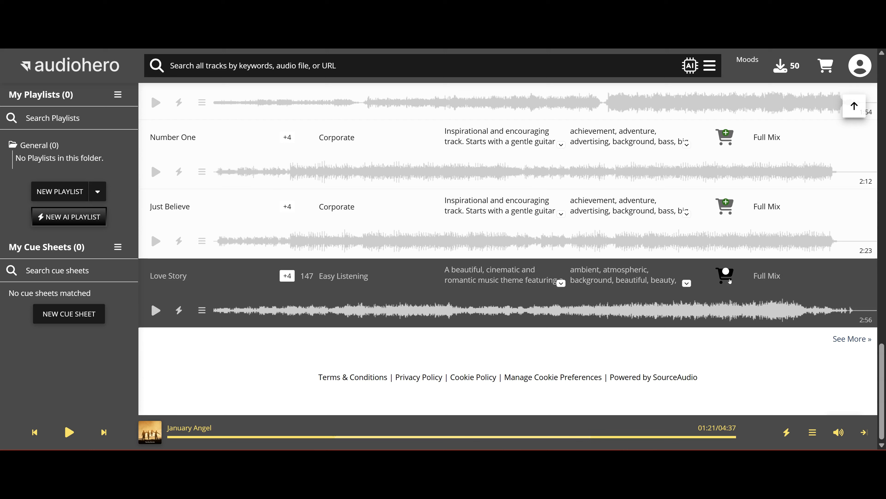
Add the similar track Just Believe to the cart, and open the cart to review its credit cost
click(725, 208)
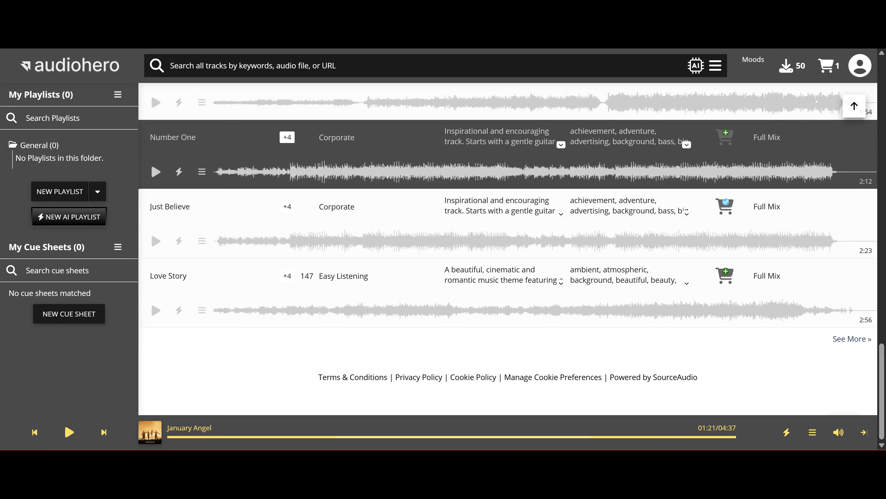
click(821, 68)
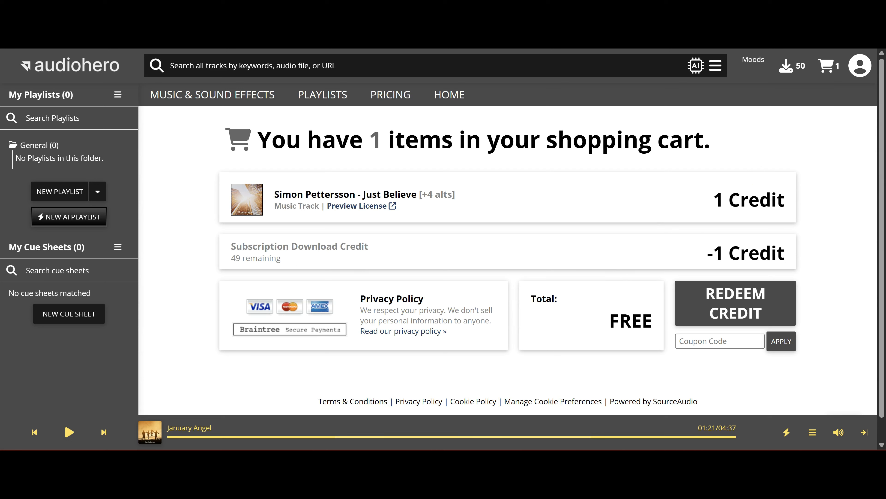
drag(224, 265, 289, 264)
click(289, 263)
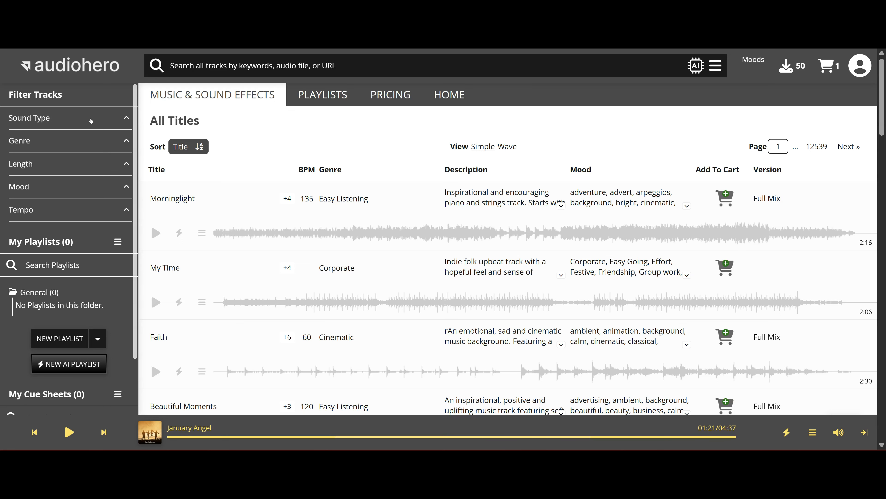
Filter the full library by the Music sound type, and preview Faith, skipping ahead to about 0:45 and pausing it
click(84, 124)
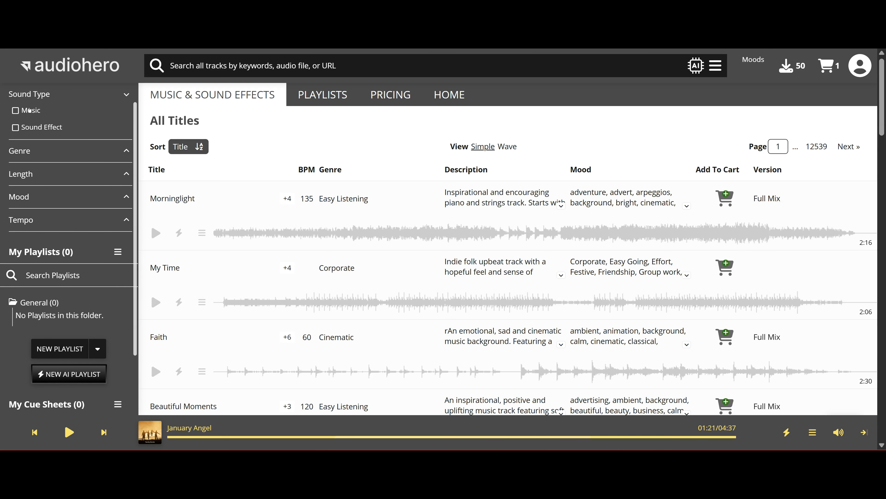
click(30, 111)
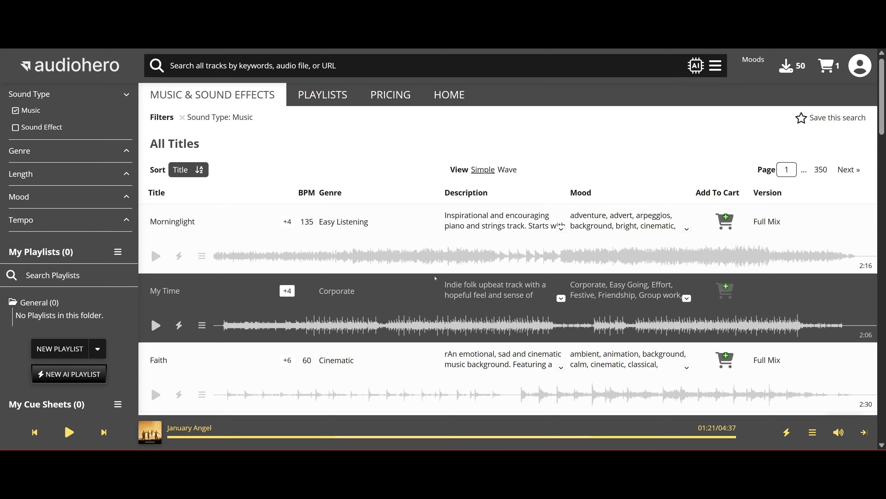
scroll(274, 326, down, 3)
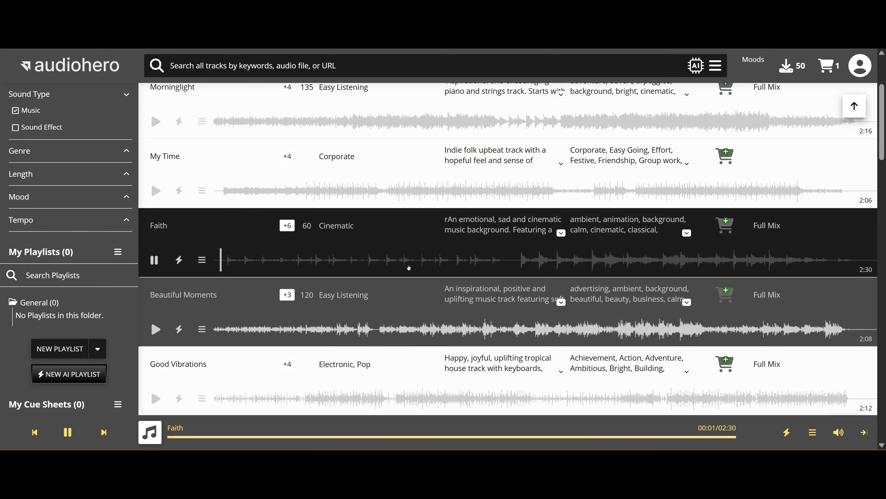
click(405, 265)
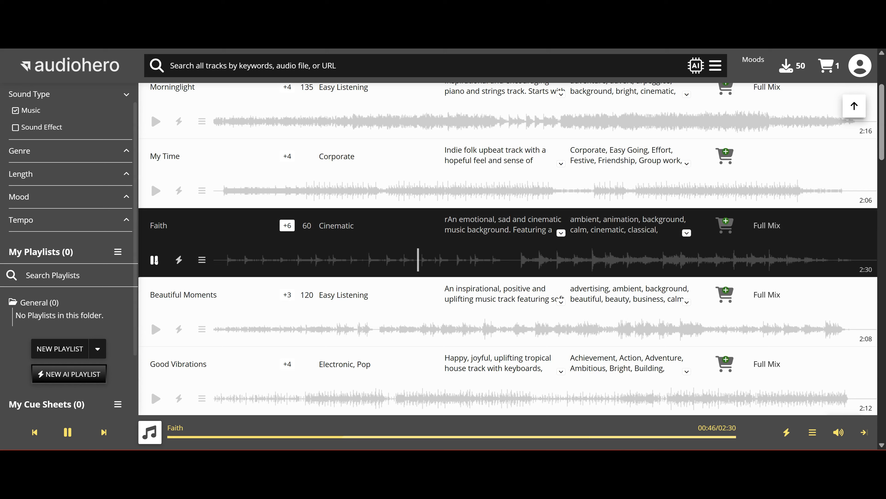
click(155, 263)
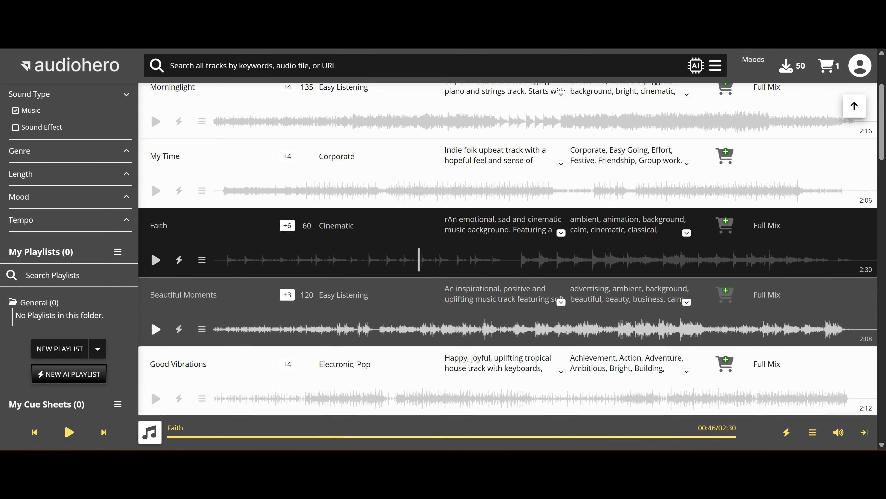
Preview Beautiful Moments, skipping ahead to about 0:45 and about 1:05, and pause it
click(154, 329)
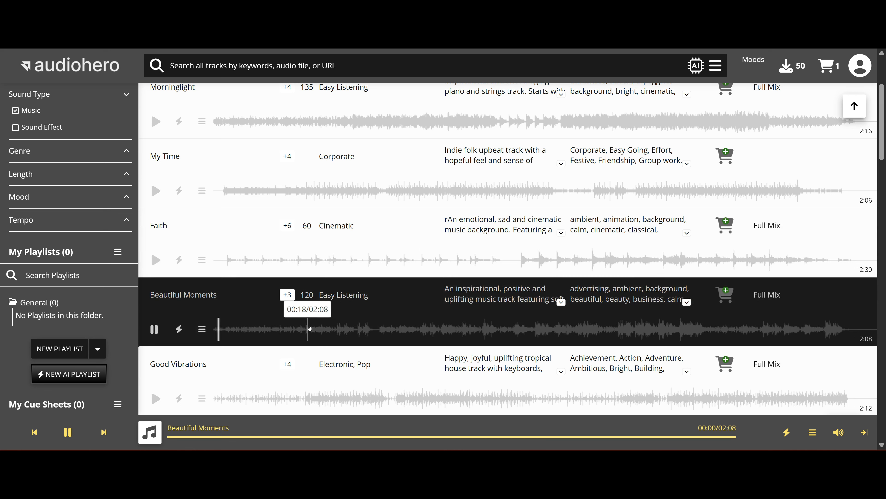
click(447, 329)
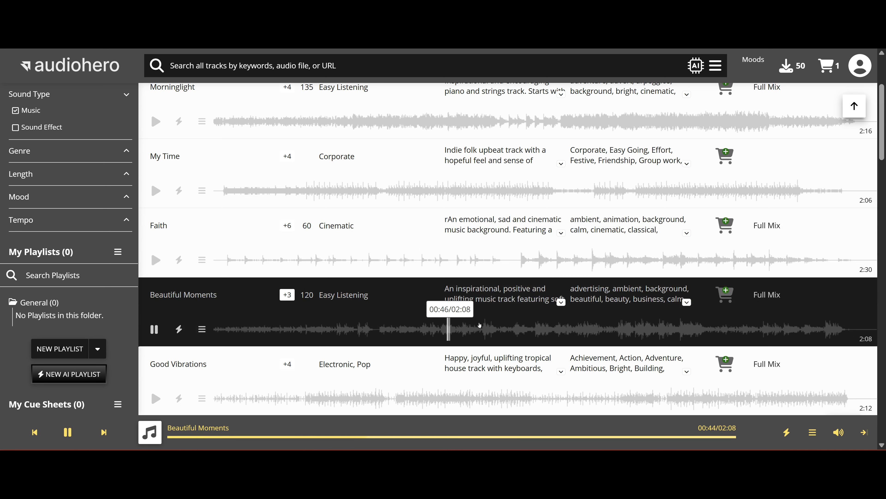
click(546, 329)
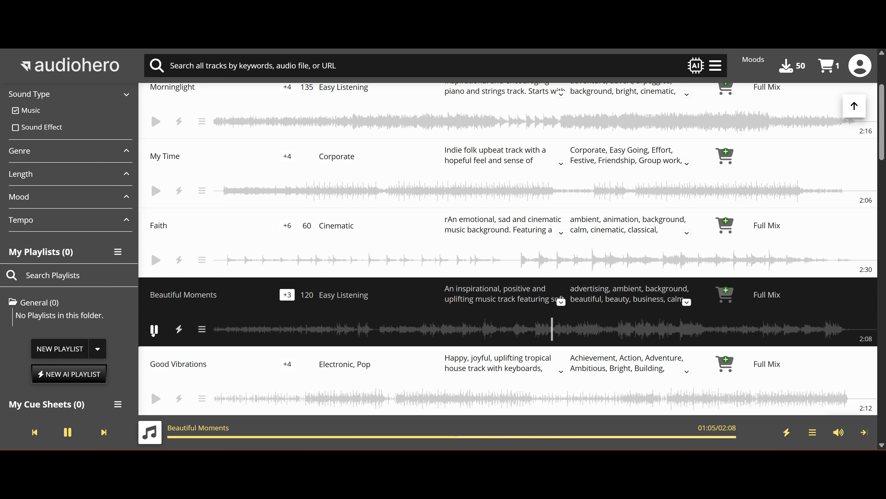
click(154, 334)
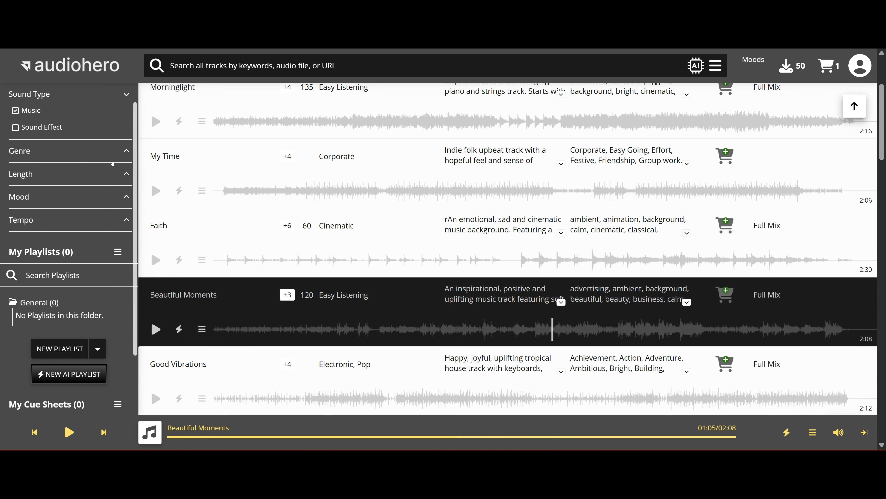
Switch the sound type filter from Music to Sound Effect, and briefly play and pause the Hit effect
click(15, 113)
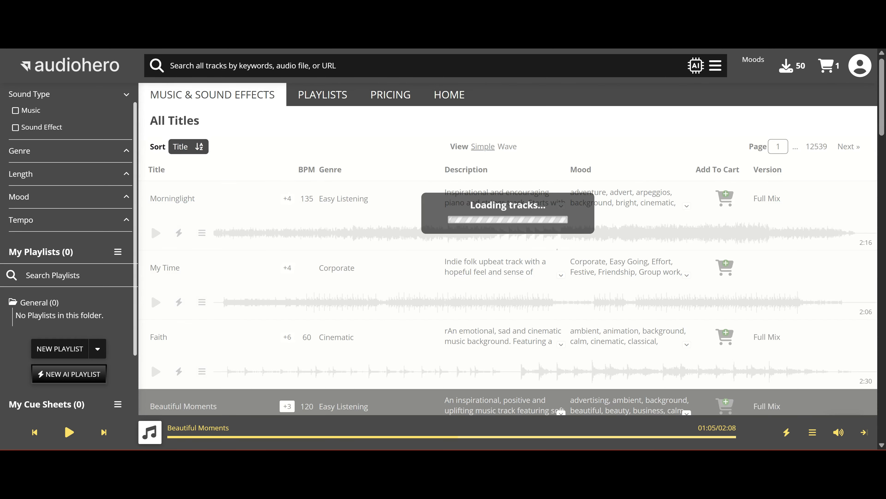
click(238, 258)
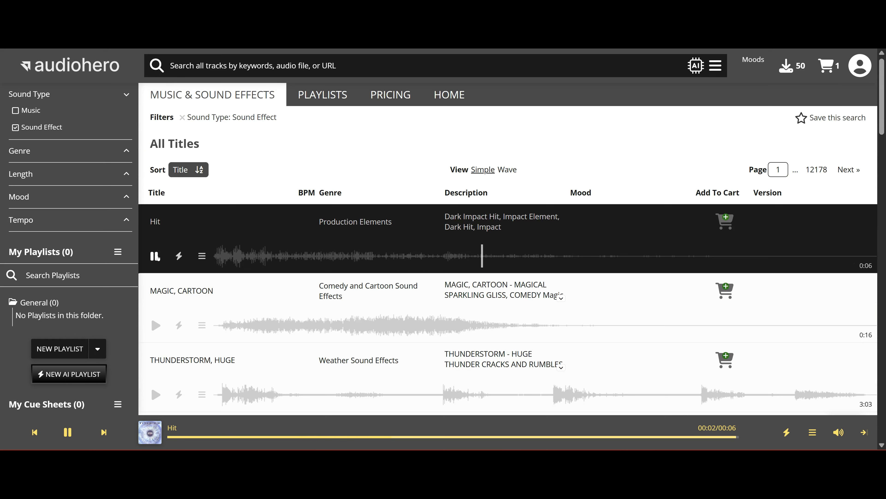
click(246, 329)
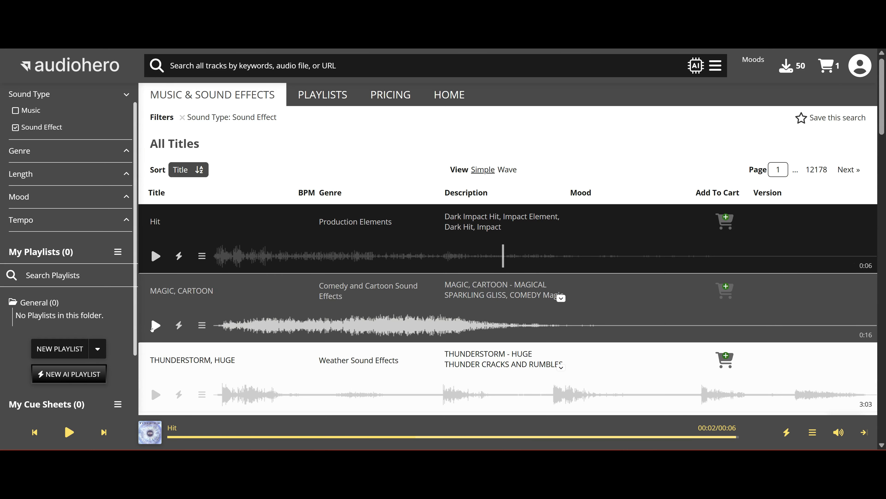
Briefly preview the sound effects MAGIC, CARTOON and THUNDERSTORM, HUGE, pausing each one
click(156, 326)
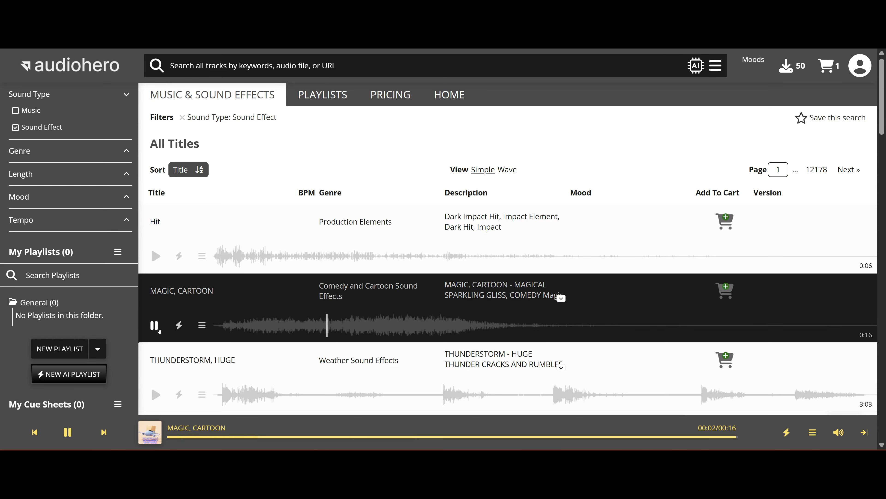
click(159, 329)
scroll(279, 297, down, 3)
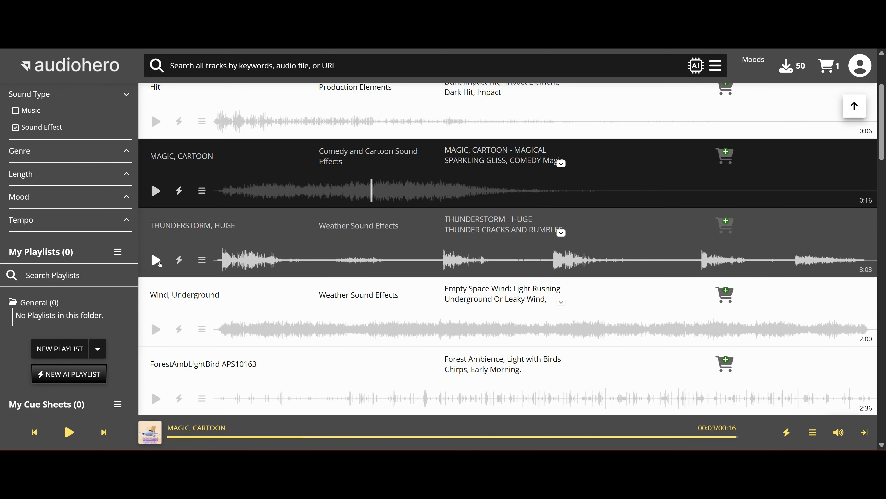
click(156, 260)
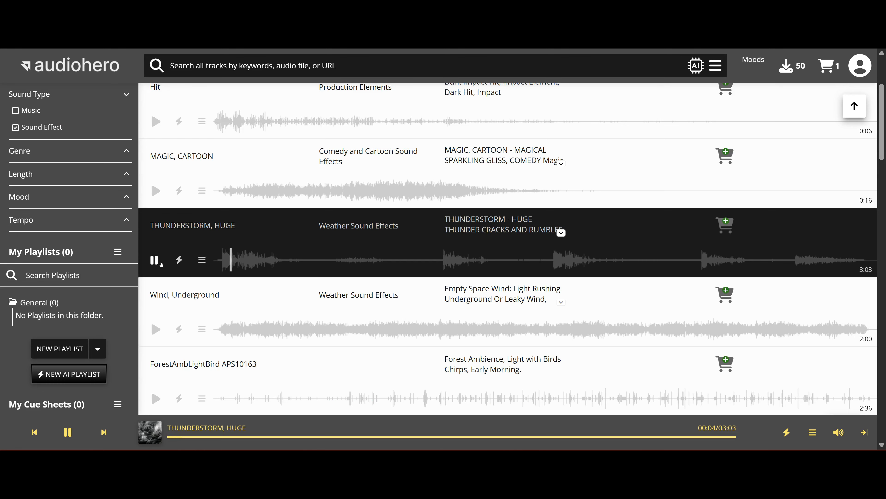
click(155, 261)
Preview the sound effect CANNON, ARTILLERY, skipping ahead to about 0:20 and pausing it, and play BIRD, HAWK
scroll(328, 333, down, 5)
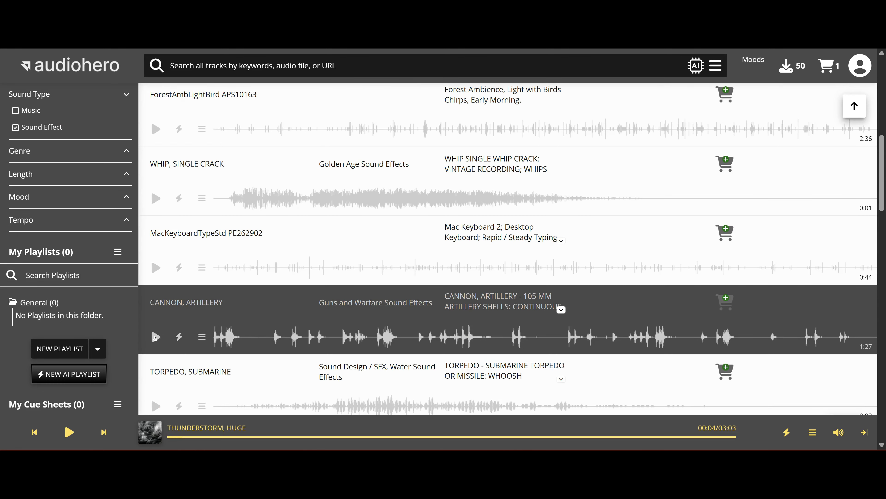
click(156, 337)
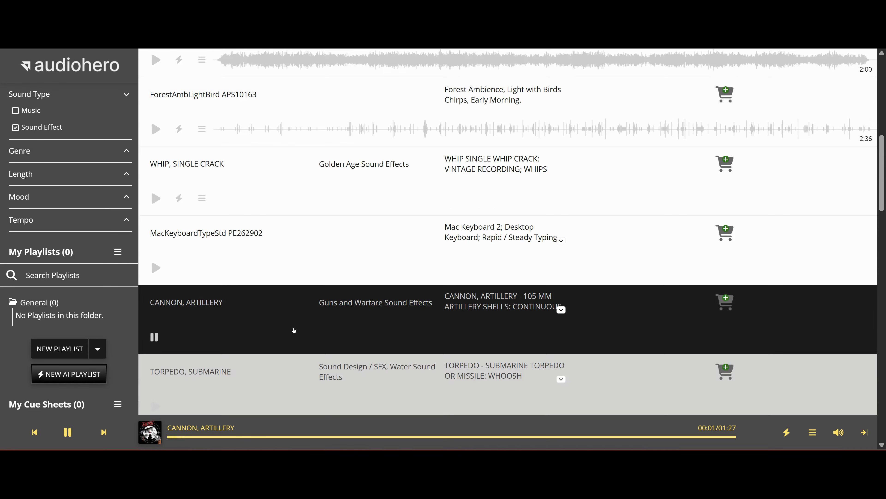
click(369, 331)
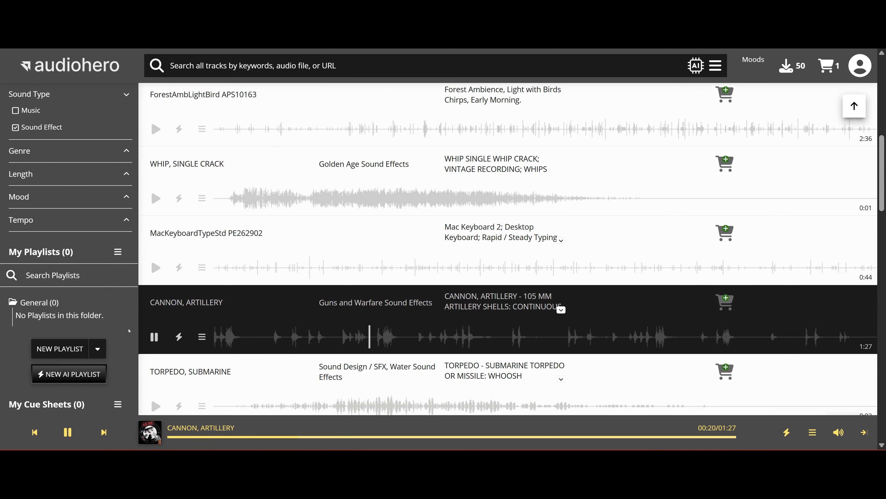
click(154, 337)
scroll(346, 317, down, 3)
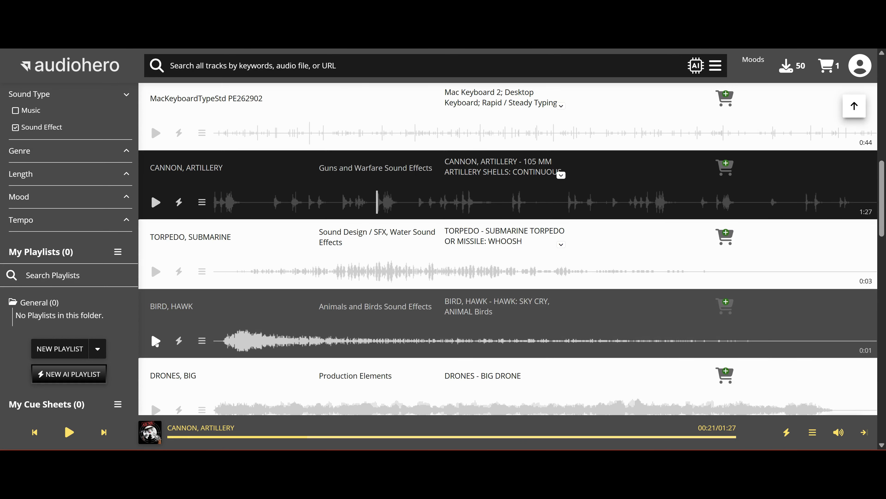
click(156, 341)
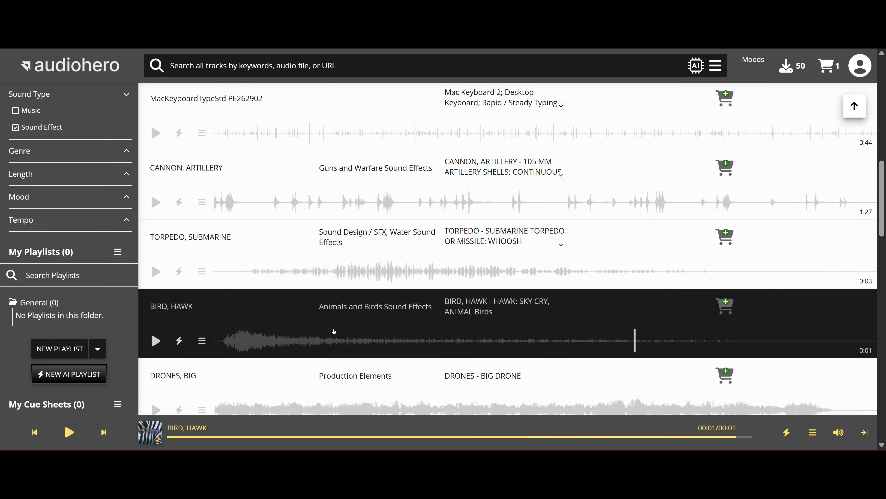
Switch the sound type filter from Sound Effect to Music, and look through the listed tracks
click(21, 130)
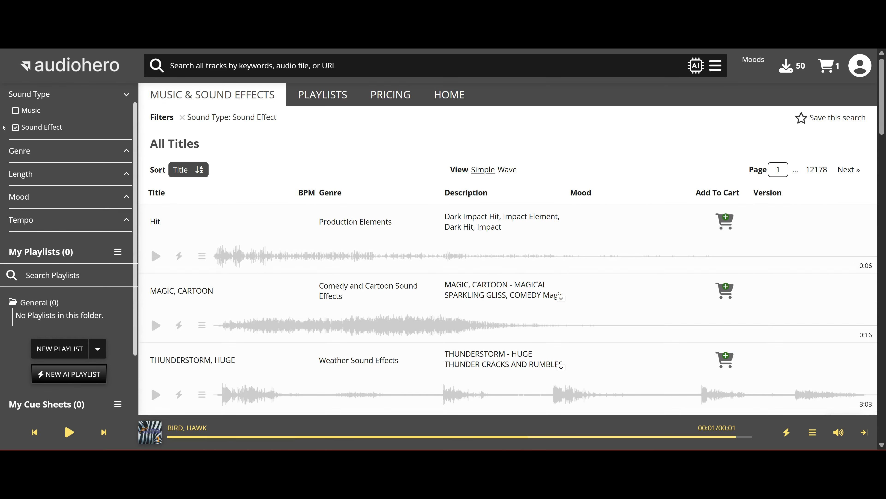
click(21, 128)
click(15, 111)
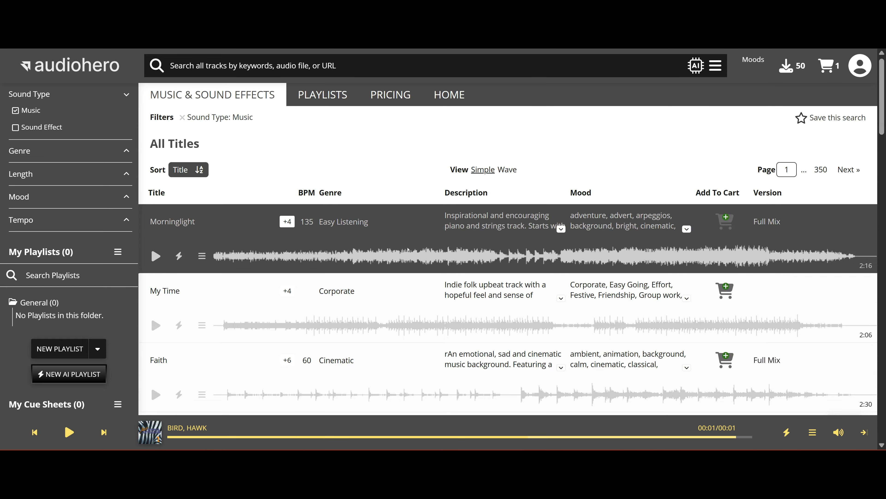
scroll(330, 245, down, 20)
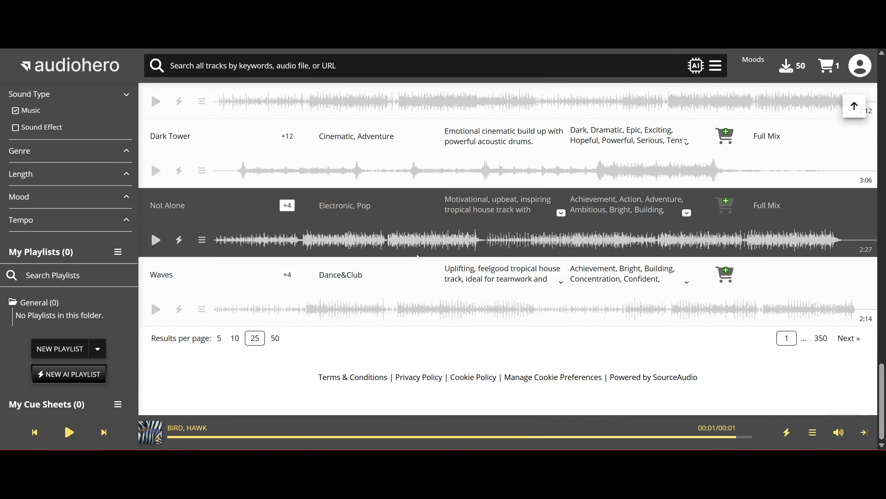
Look through the genre filter options and restrict the music list to the Electronic genre
click(127, 150)
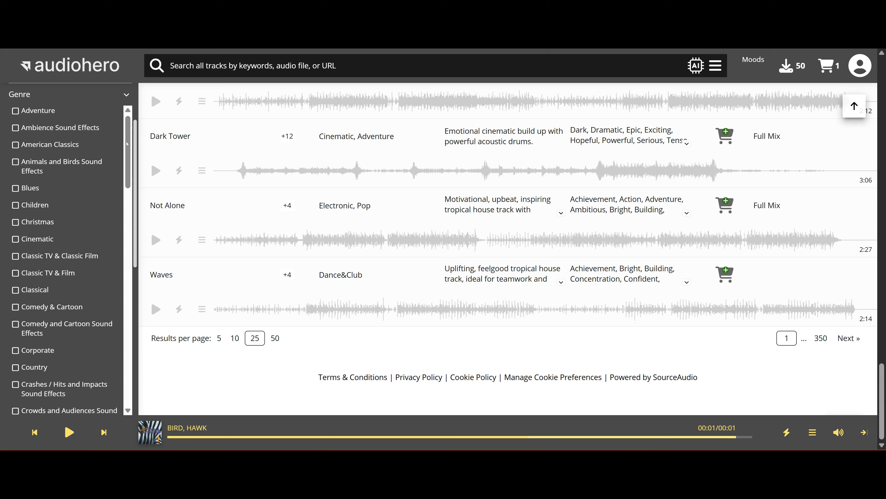
scroll(127, 143, down, 6)
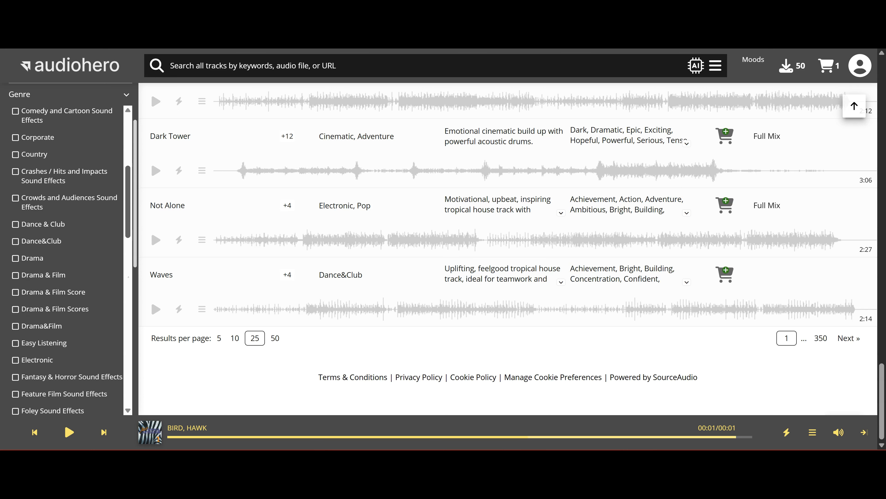
scroll(73, 249, down, 15)
scroll(72, 250, up, 10)
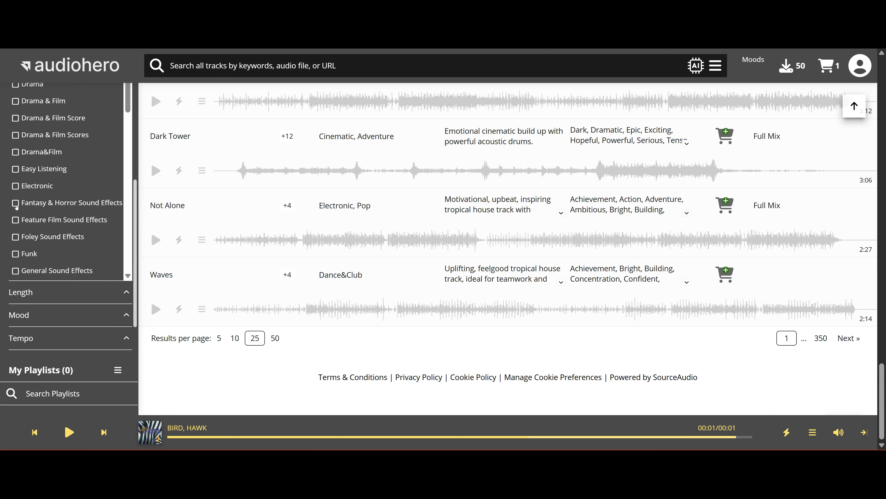
click(15, 186)
scroll(22, 130, up, 4)
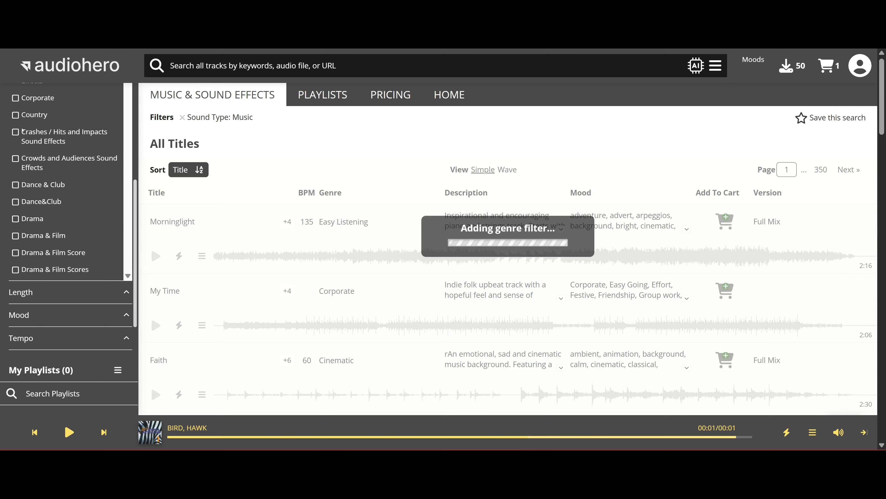
scroll(22, 131, up, 3)
click(16, 105)
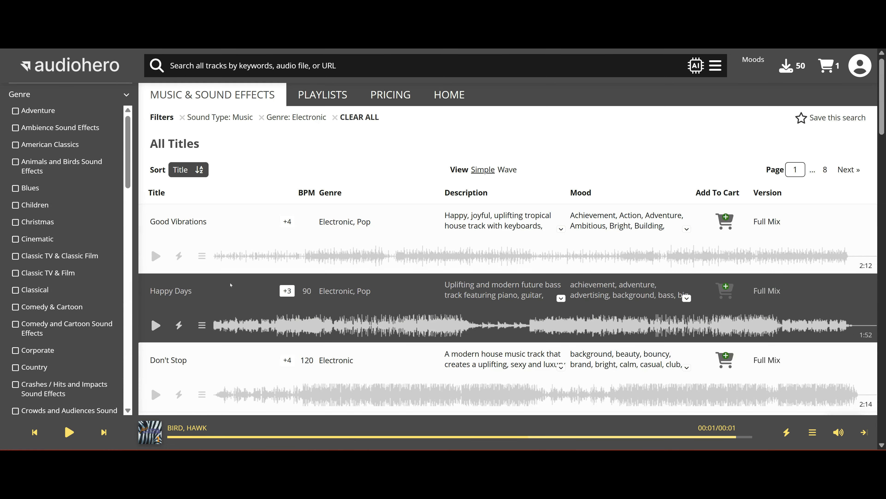
Preview the electronic tracks Don't Stop and No One Can Stop Us partway in, pausing each one
scroll(228, 286, down, 3)
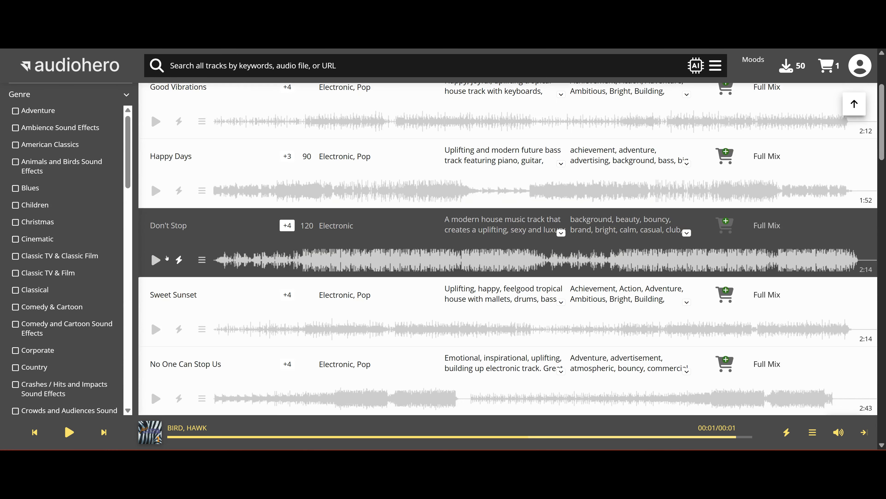
click(167, 258)
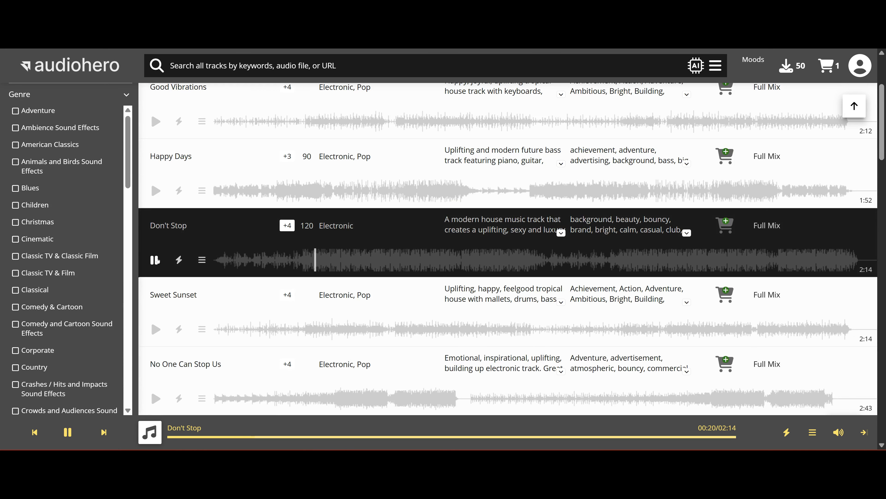
click(156, 260)
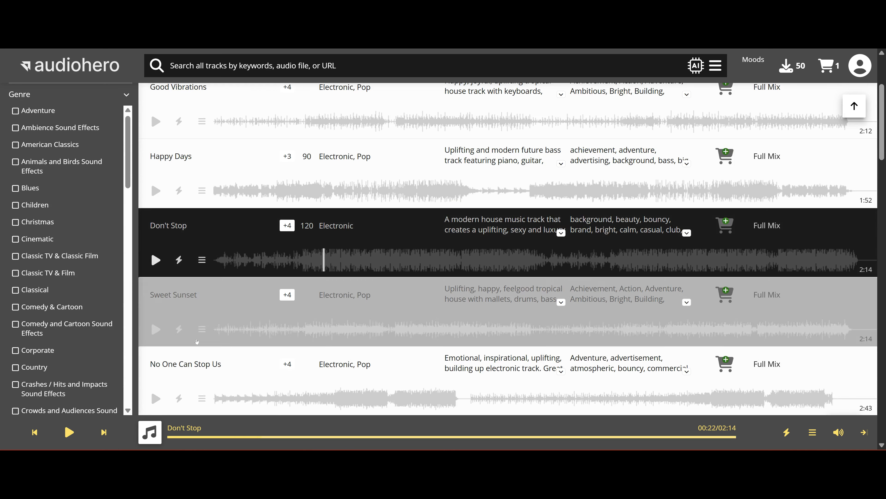
click(311, 398)
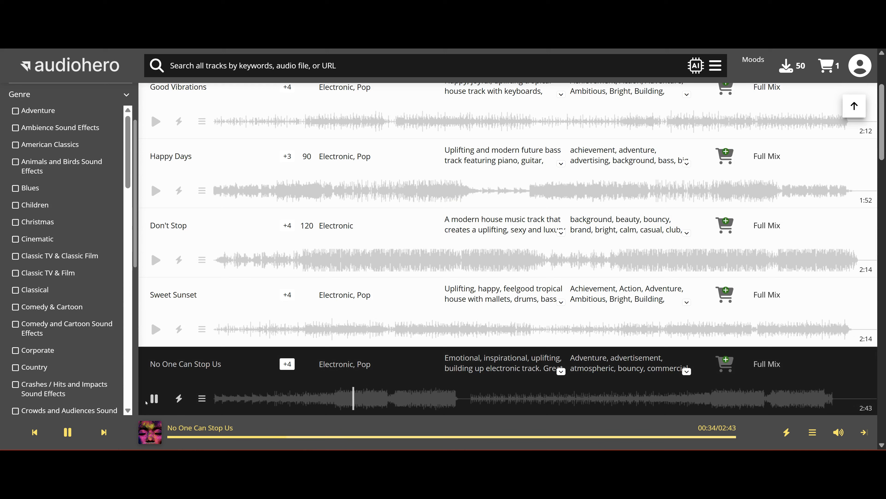
click(154, 399)
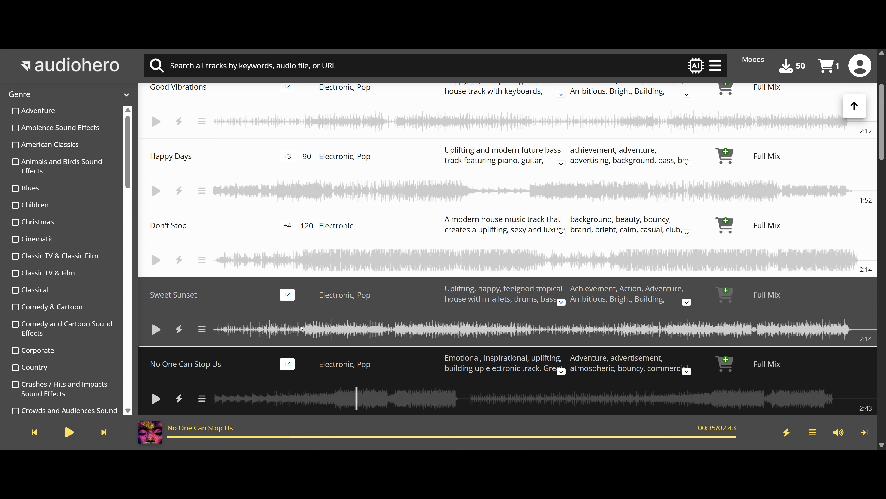
Examine the options in the mood filter, from the decades through to the moods starting with T
scroll(128, 268, down, 10)
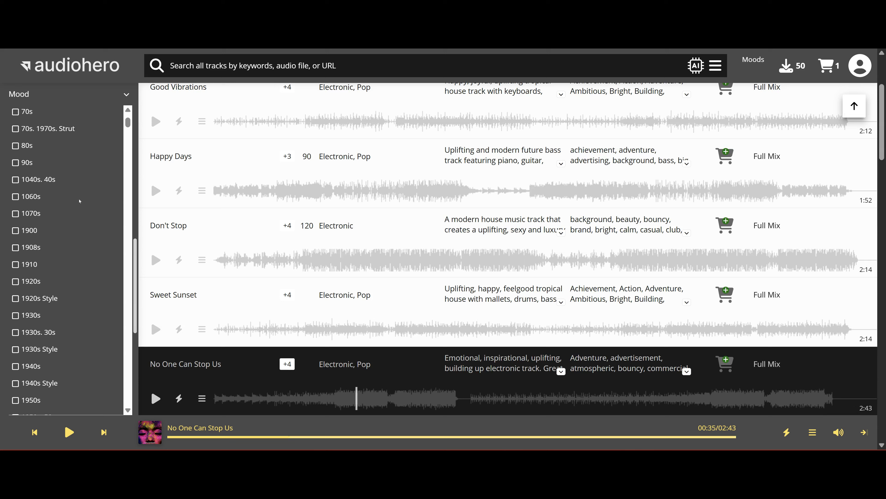
scroll(52, 130, down, 15)
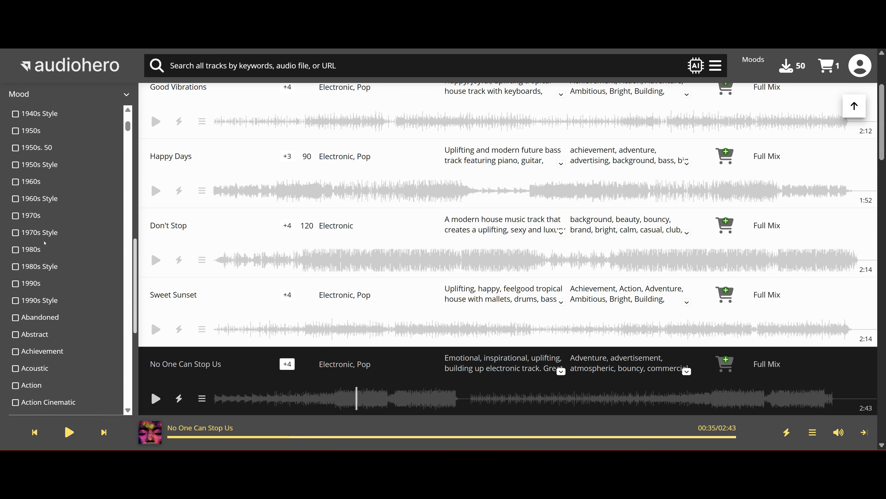
scroll(36, 192, up, 4)
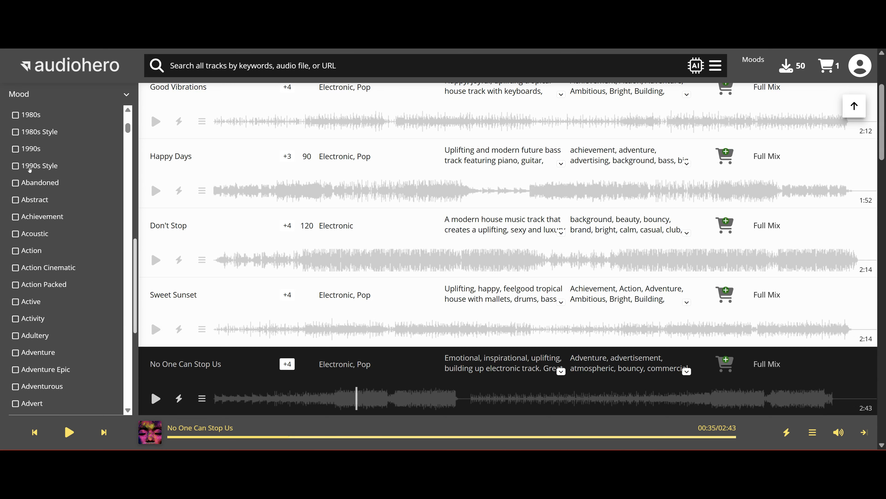
scroll(30, 169, down, 20)
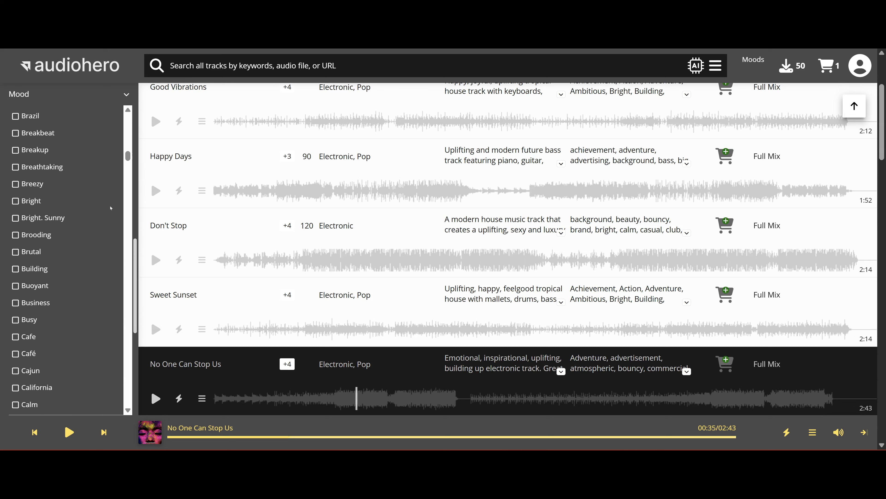
scroll(111, 209, down, 20)
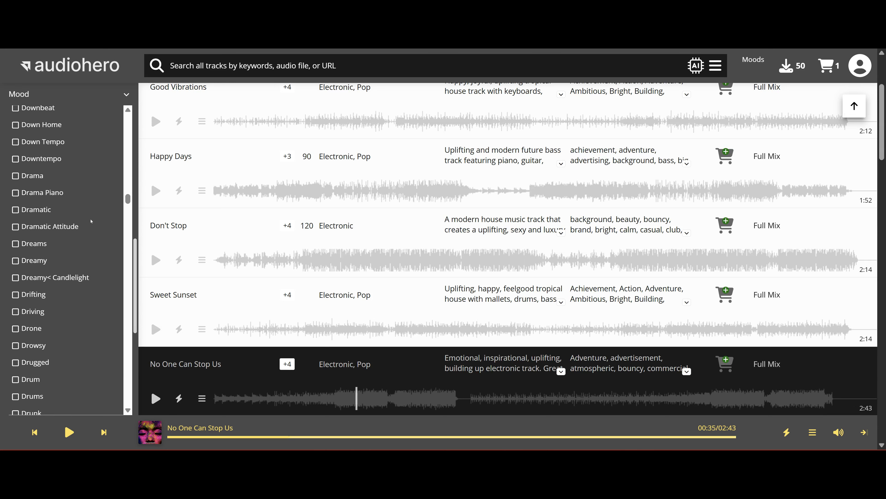
scroll(91, 221, down, 20)
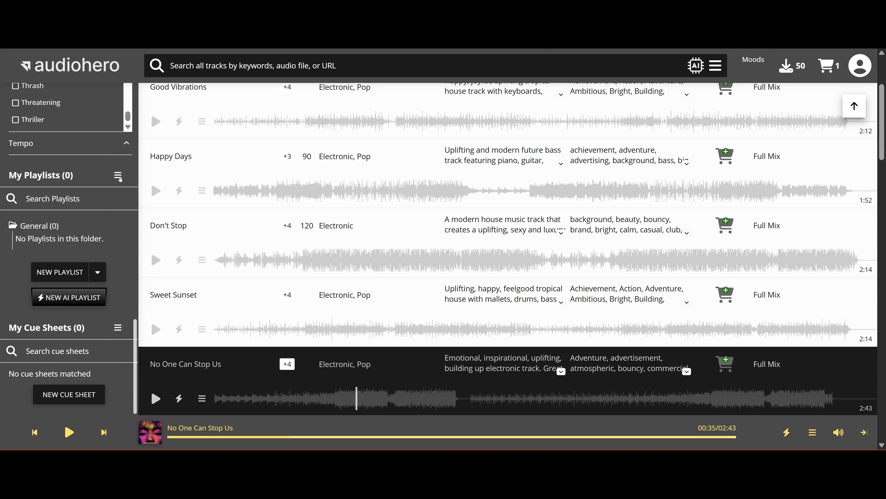
Check the additional options for creating a new playlist, and close them without choosing any
click(119, 177)
click(99, 272)
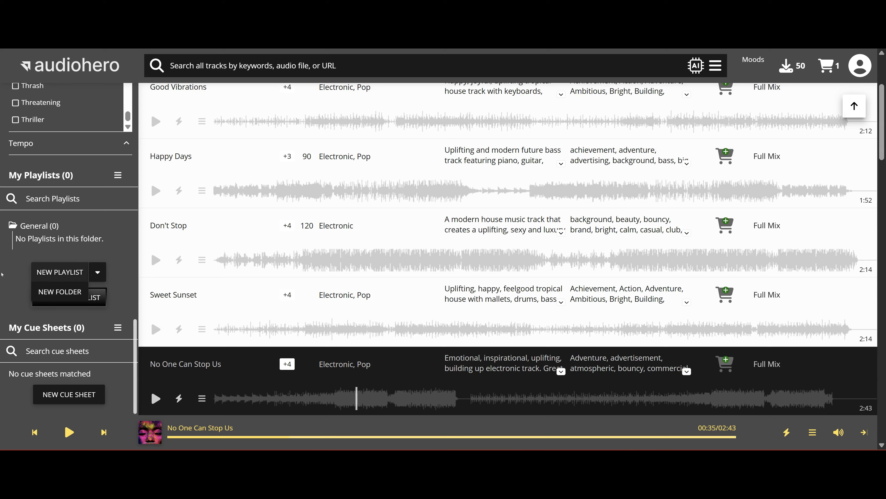
click(122, 295)
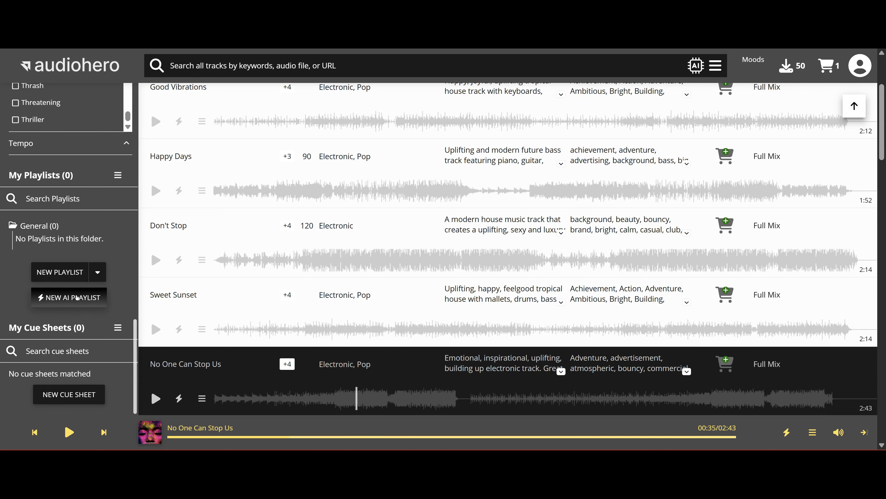
Generate a new AI playlist from the prompt "a folk metal playlist"
click(77, 298)
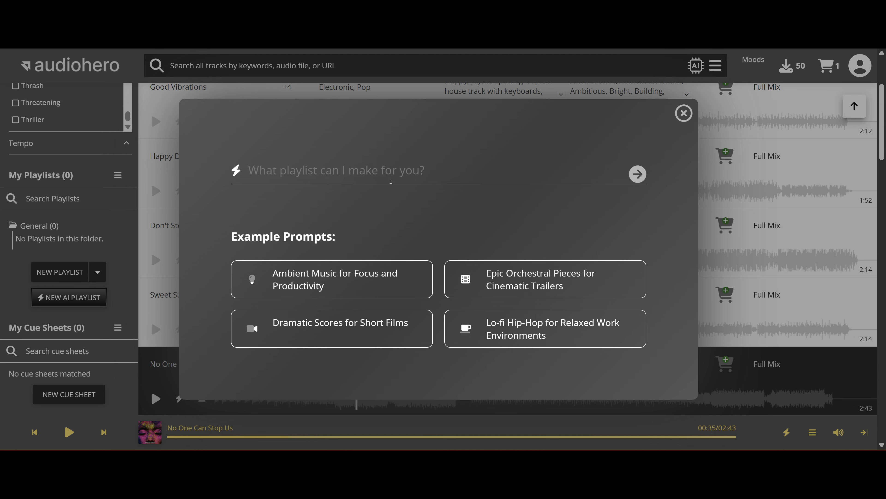
click(406, 171)
text(a folk metal playlist)
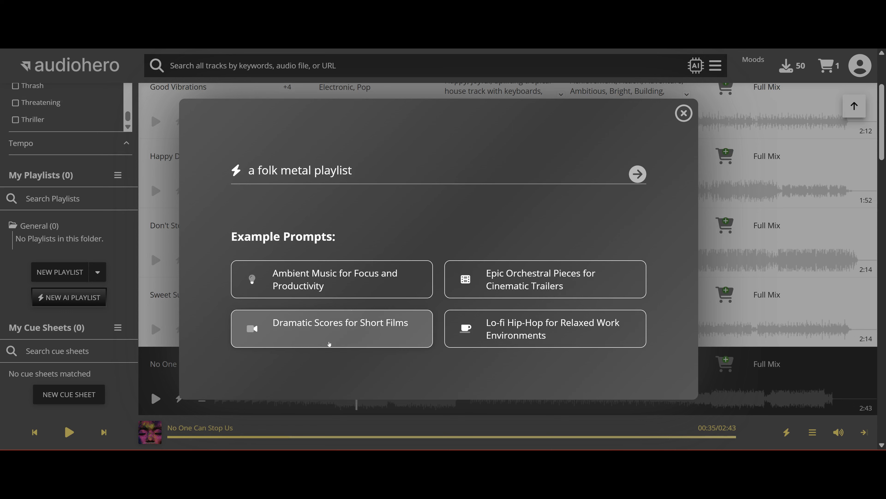
click(637, 173)
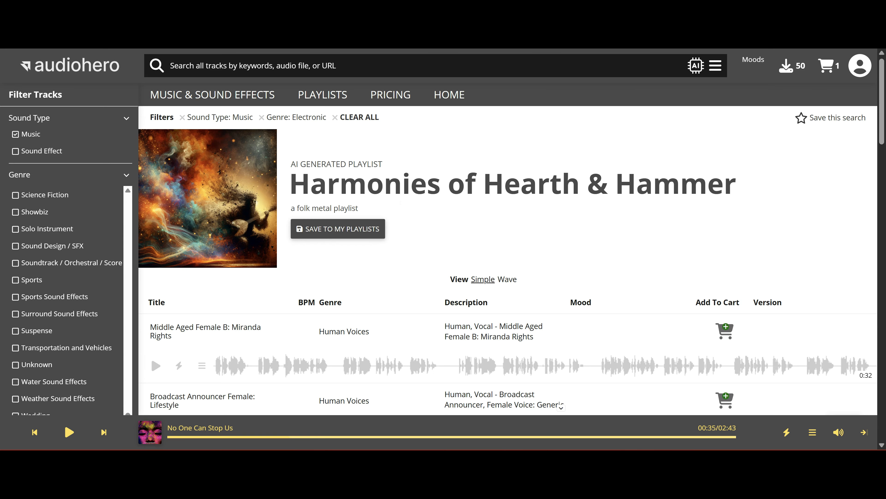
Look through the generated playlist, briefly previewing and pausing the Middle Aged Female B tracks Wedding Vow and American Pledge Of Allegiance
scroll(192, 249, down, 3)
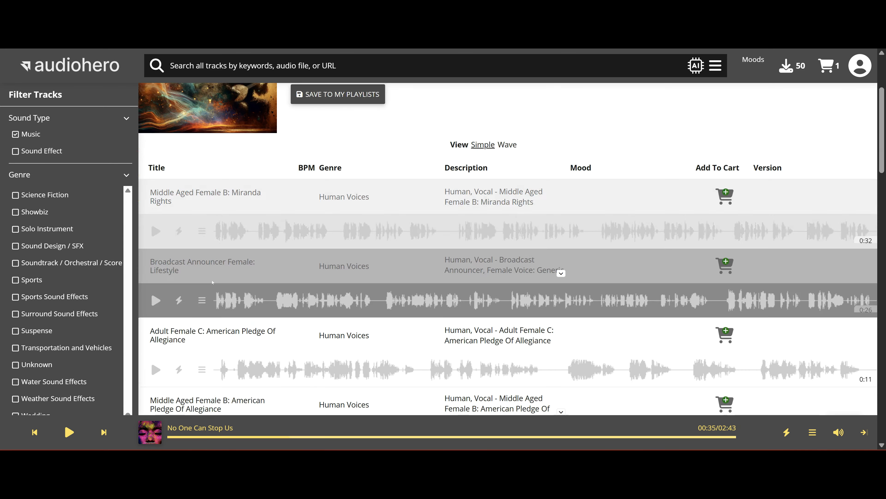
scroll(241, 230, down, 20)
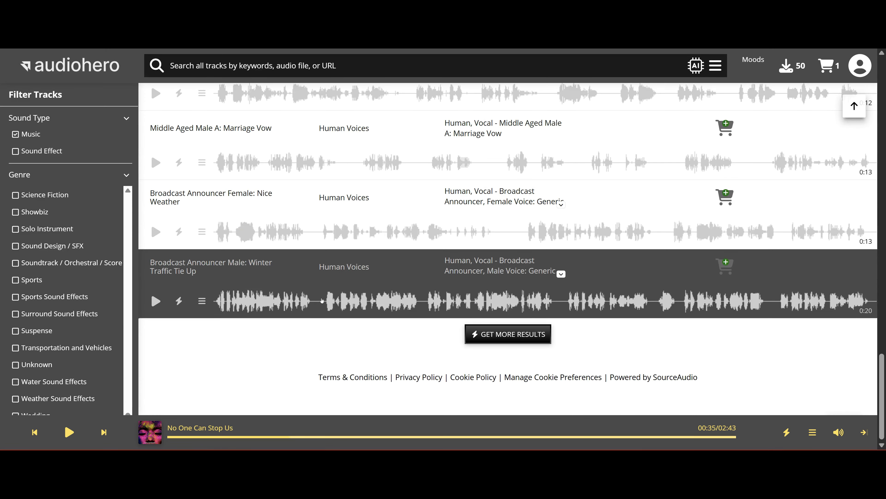
click(214, 285)
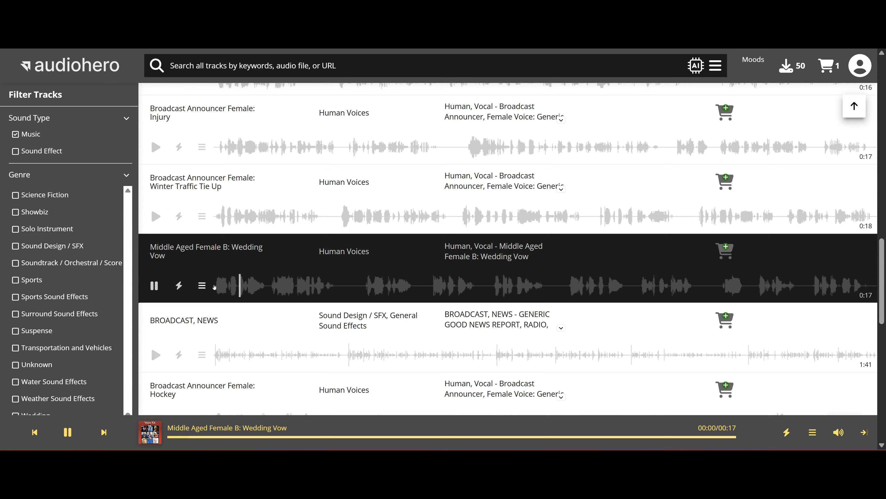
click(154, 286)
scroll(455, 283, down, 15)
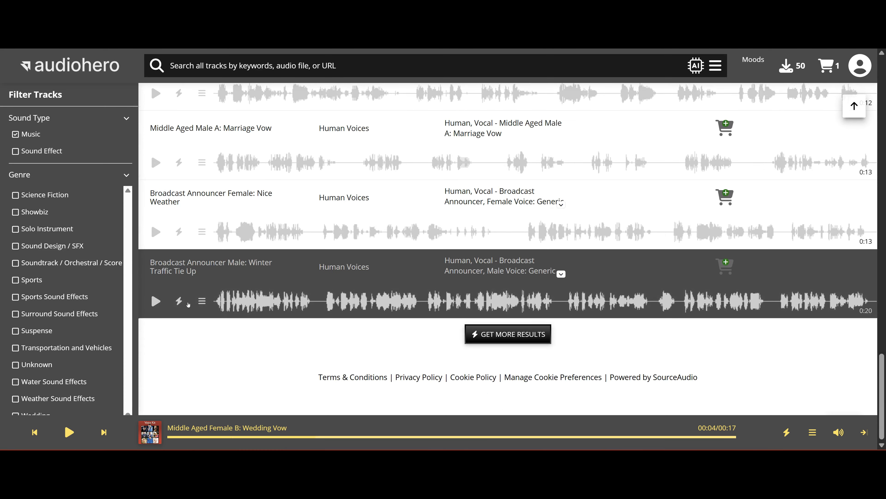
scroll(188, 304, up, 10)
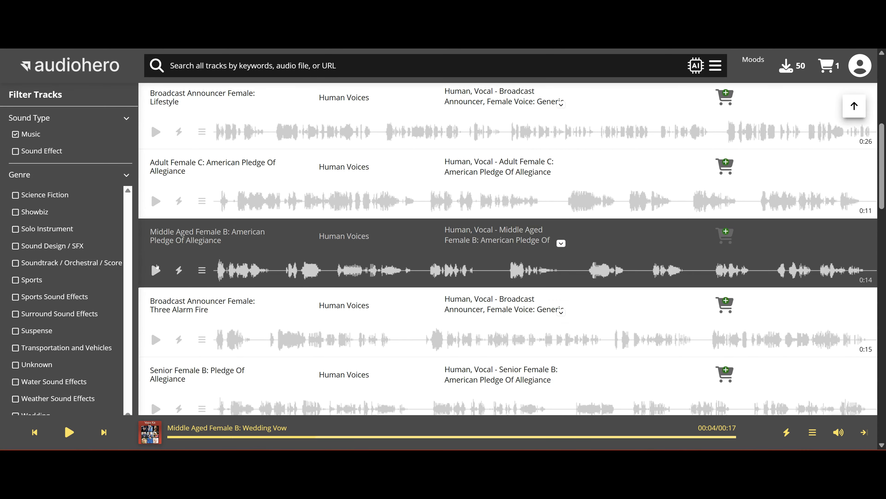
click(156, 269)
click(154, 270)
scroll(156, 270, up, 6)
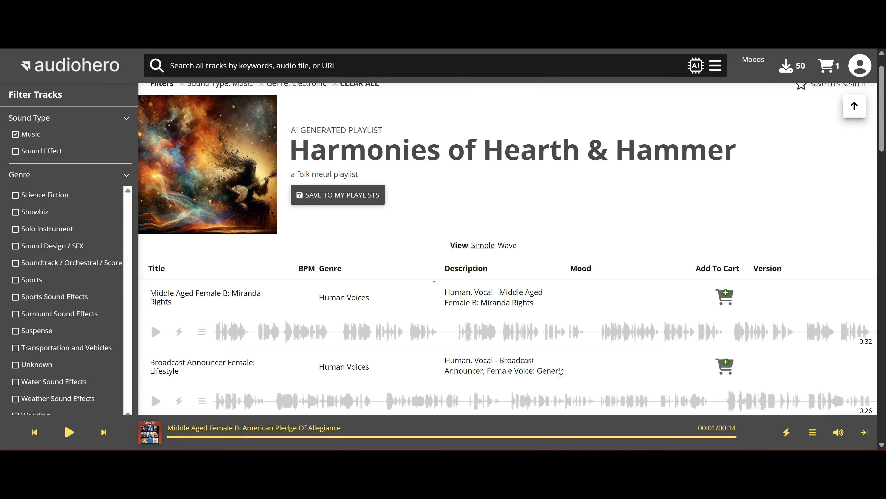
Load more results for the generated folk metal playlist and look through the additional tracks
scroll(413, 308, down, 15)
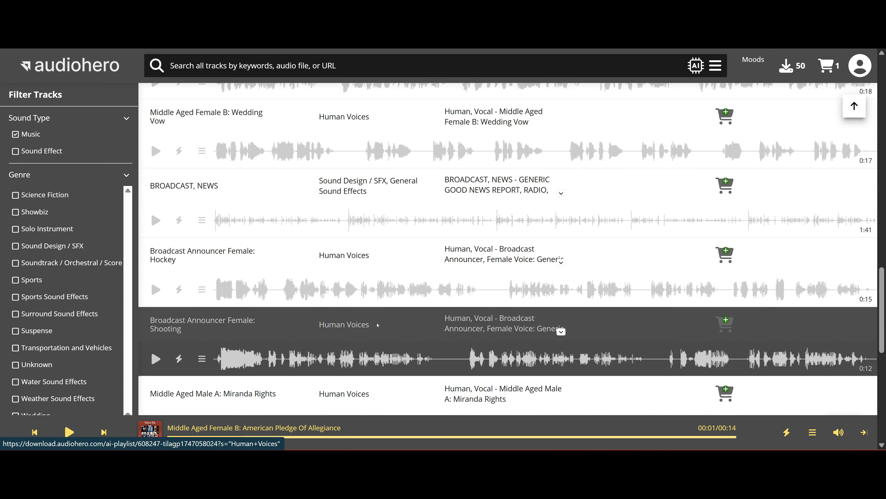
scroll(440, 330, down, 10)
click(512, 332)
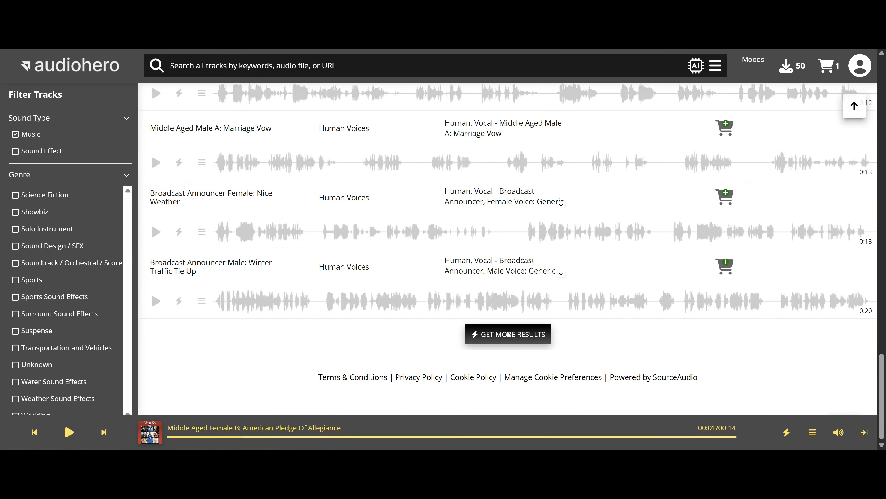
scroll(511, 332, down, 6)
scroll(327, 309, down, 8)
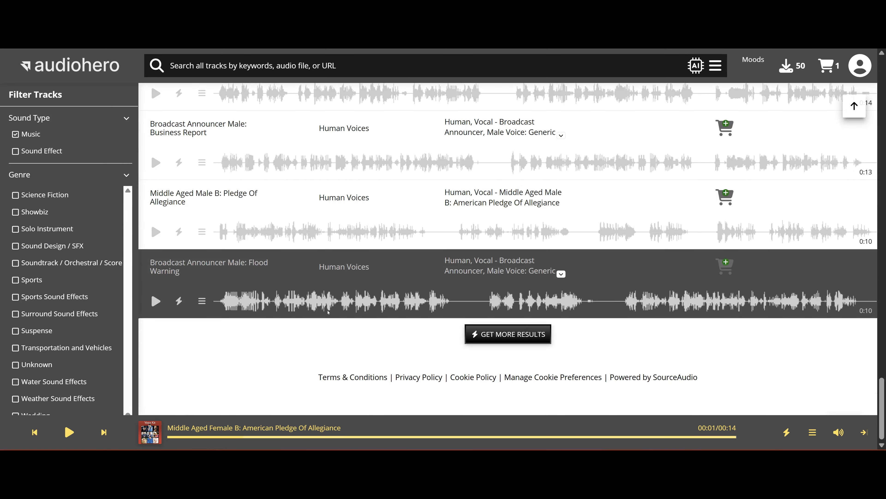
scroll(450, 296, up, 15)
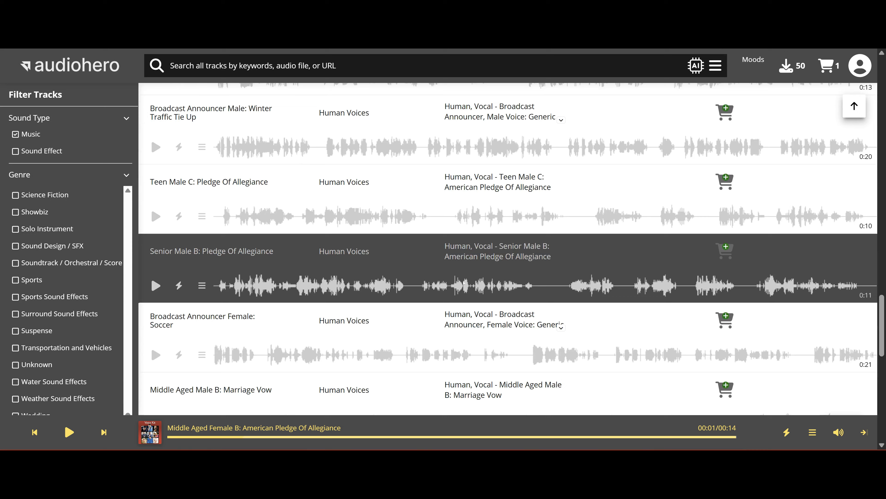
scroll(464, 286, up, 20)
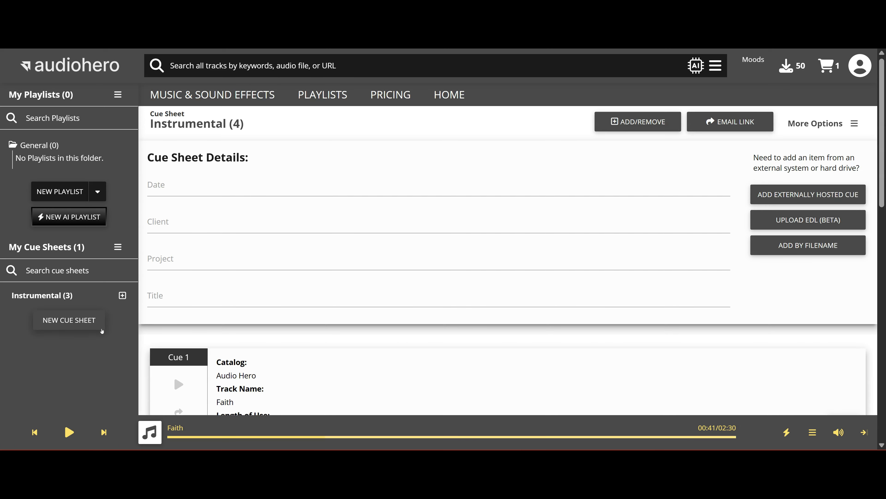
click(90, 323)
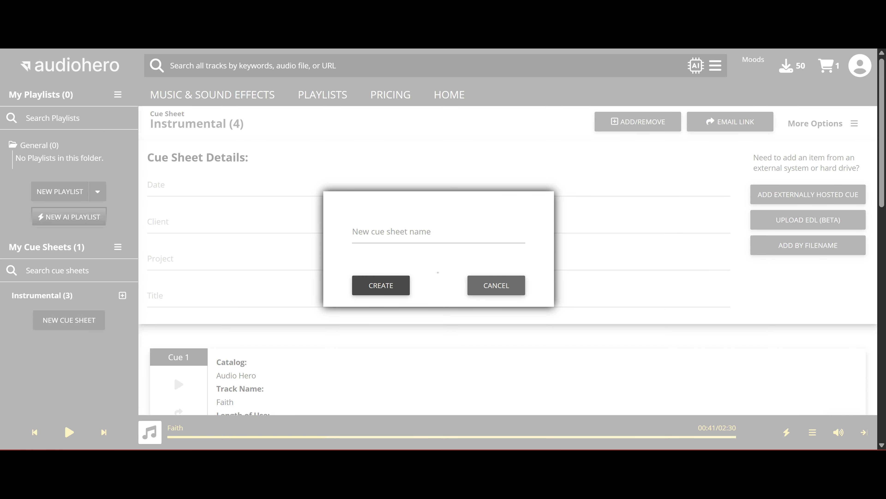
click(393, 291)
click(497, 286)
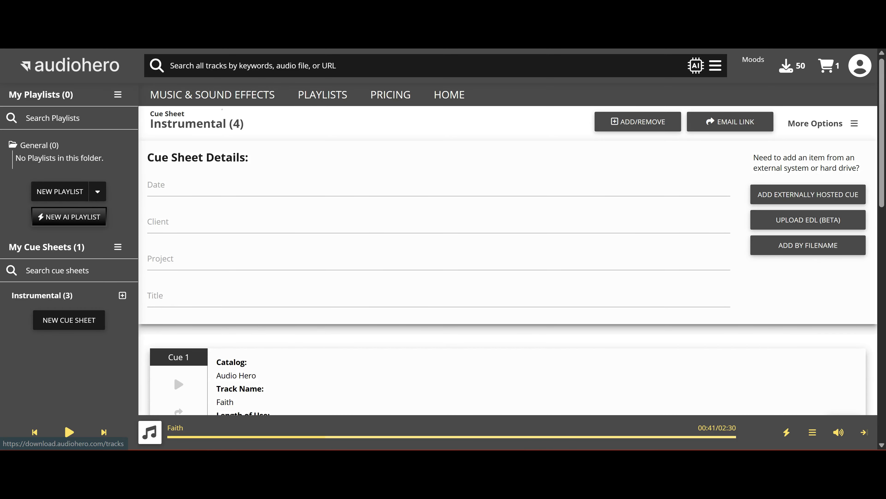
Go to the music and sound effects library and create a new cue sheet named TEST
click(215, 92)
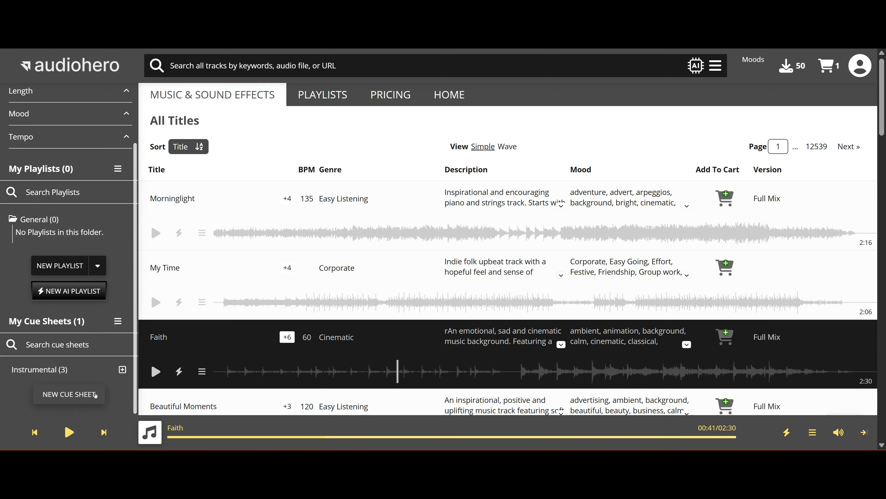
click(80, 397)
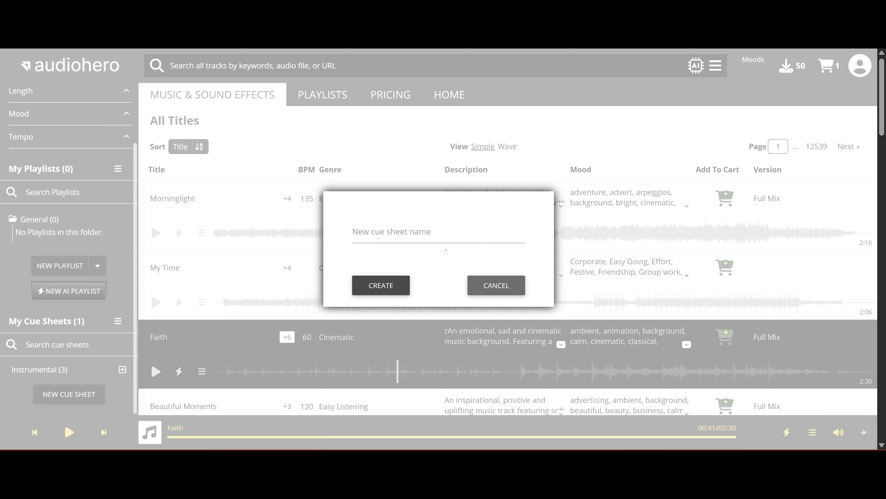
click(400, 233)
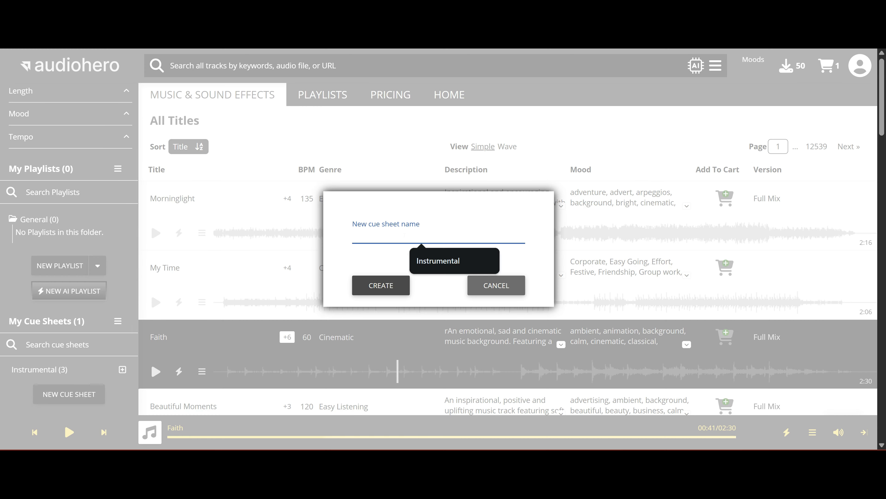
text(TEST)
key(Return)
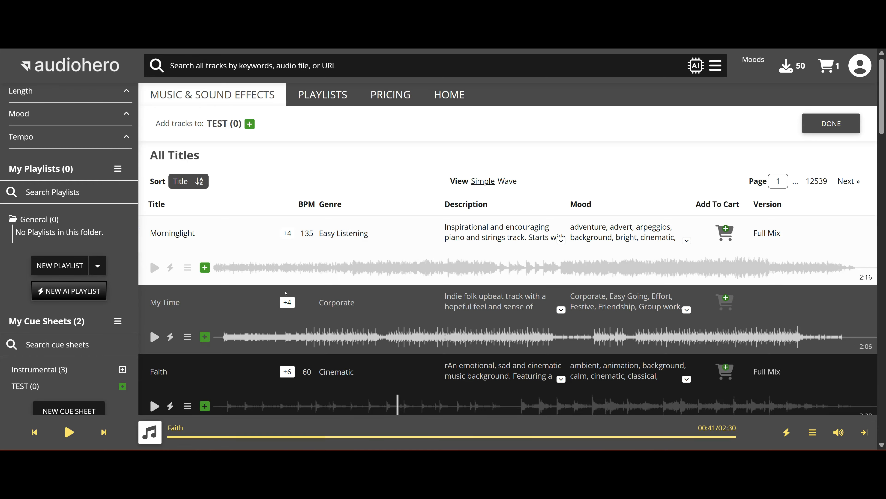
Browse all titles through to the second page and add the track Dark Tower to the TEST cue sheet
scroll(265, 249, down, 20)
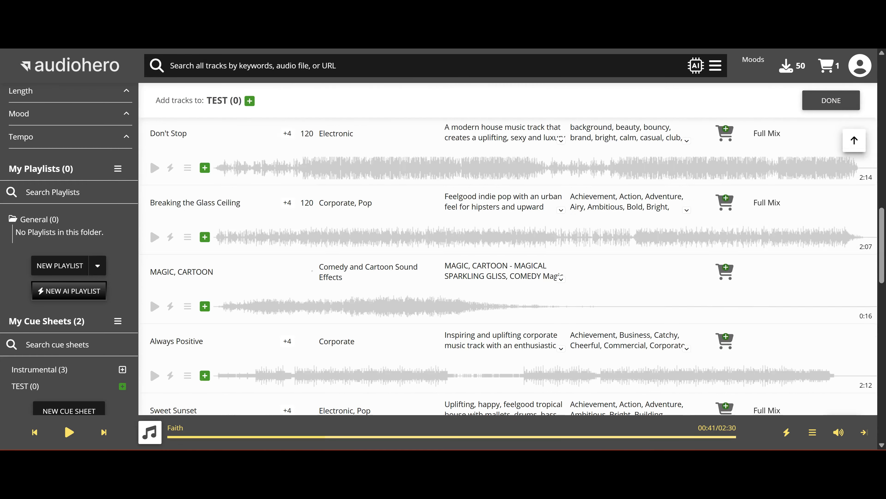
scroll(309, 270, down, 9)
scroll(445, 250, up, 20)
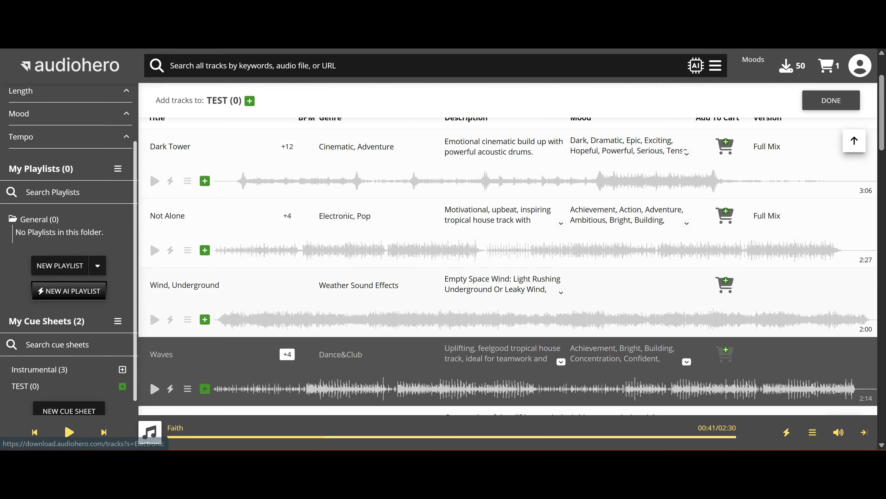
scroll(373, 283, down, 10)
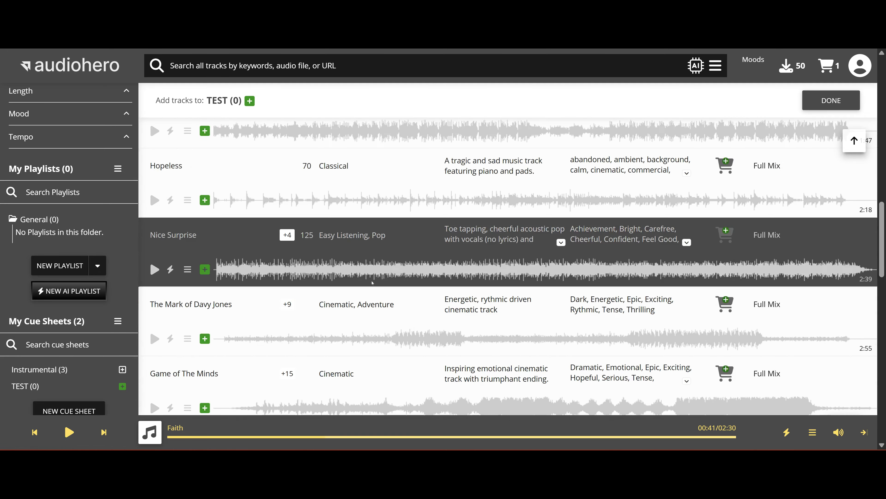
scroll(373, 283, down, 3)
scroll(372, 282, up, 15)
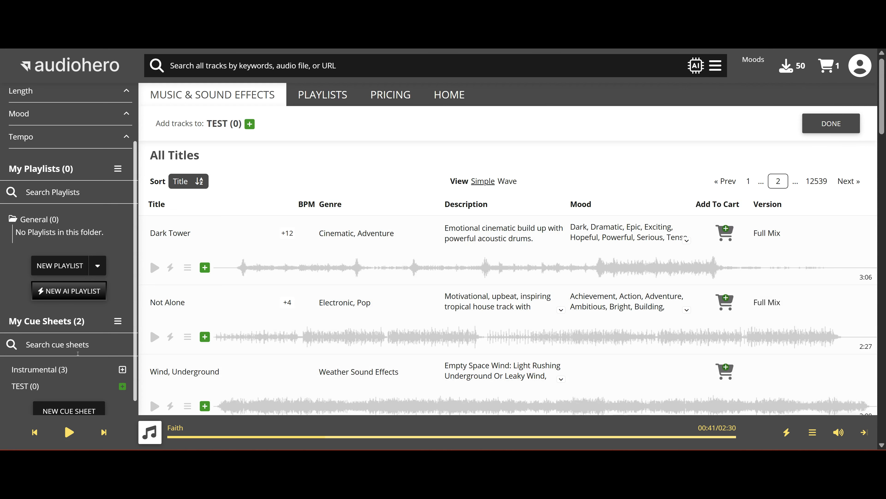
scroll(59, 360, down, 1)
click(205, 267)
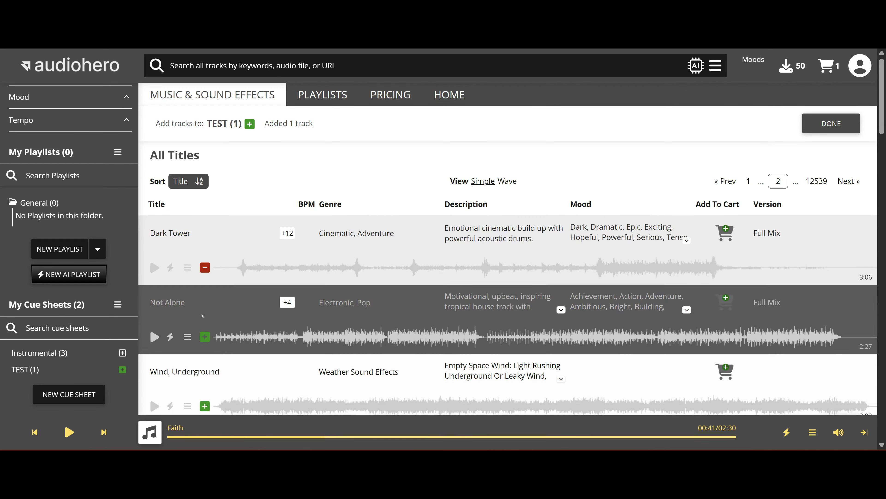
click(204, 337)
click(204, 337)
Add the tracks Waves and Carefree Cathy to the TEST cue sheet
scroll(207, 341, down, 3)
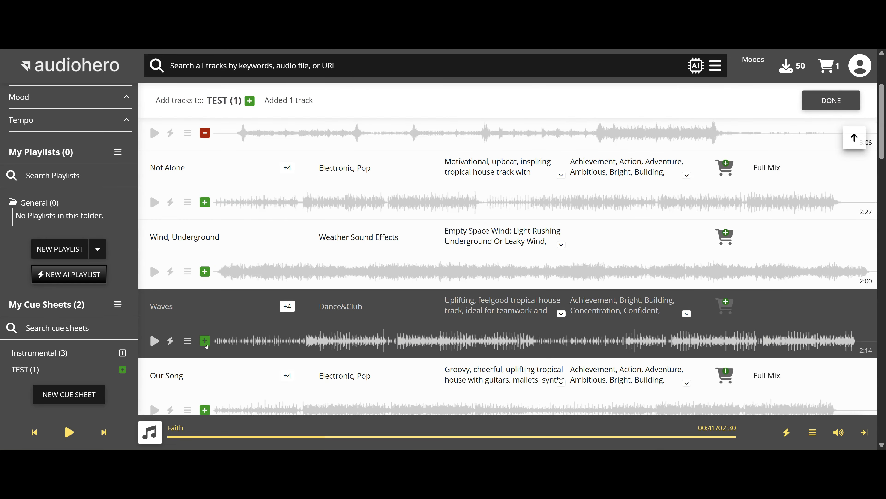
click(205, 341)
scroll(208, 326, down, 3)
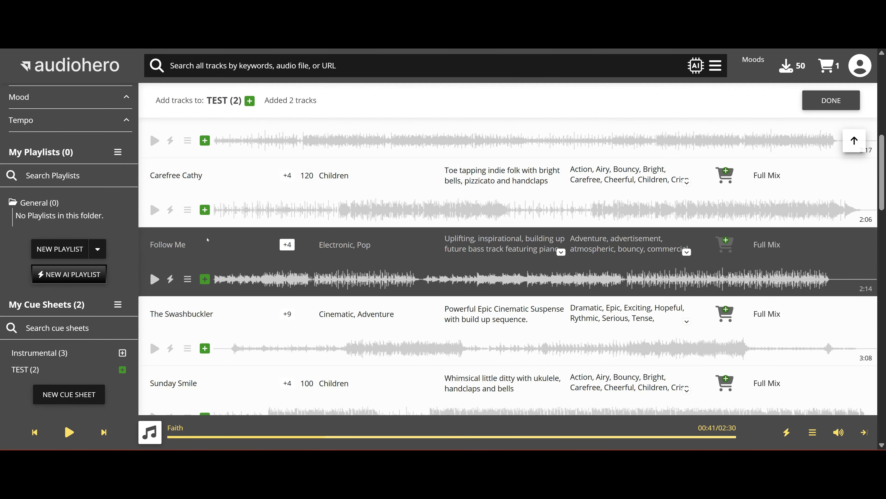
click(205, 207)
click(205, 208)
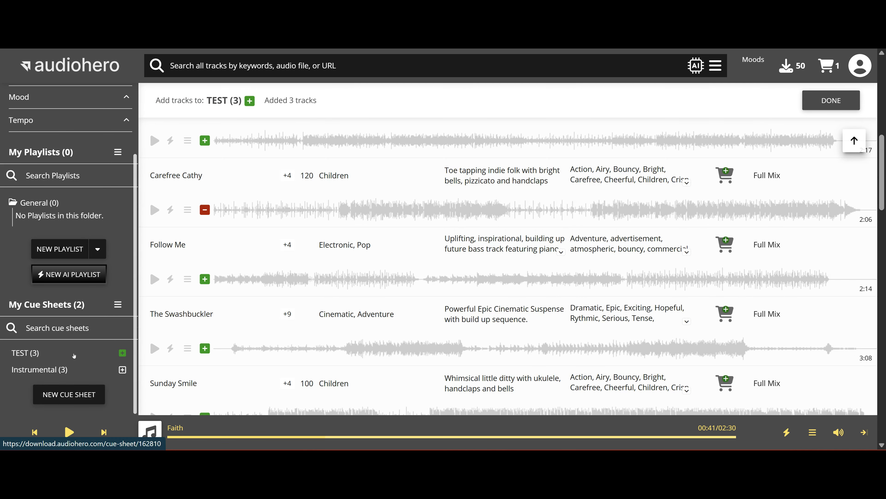
Open the TEST cue sheet and review its detail fields and the cue entries for the added tracks
click(46, 356)
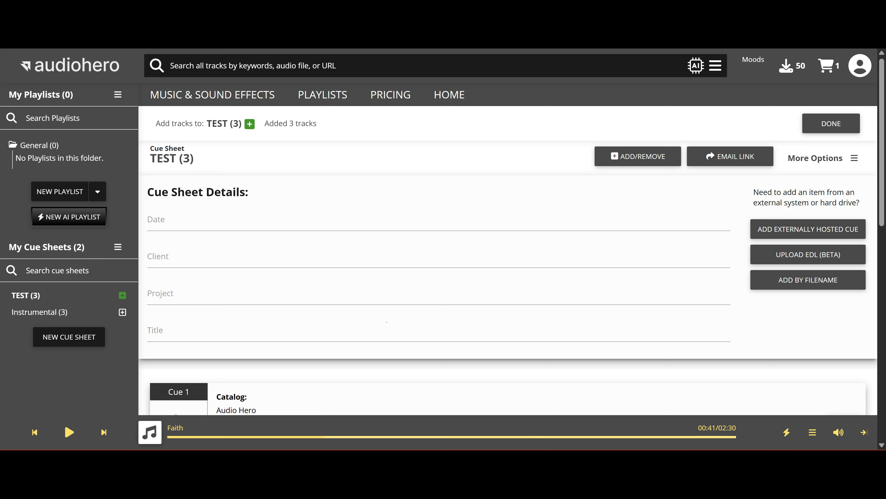
scroll(508, 266, down, 8)
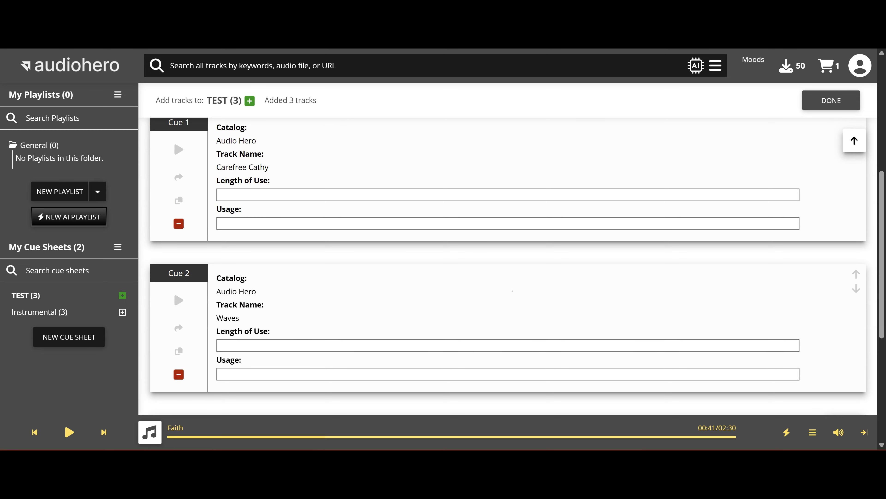
scroll(513, 291, up, 4)
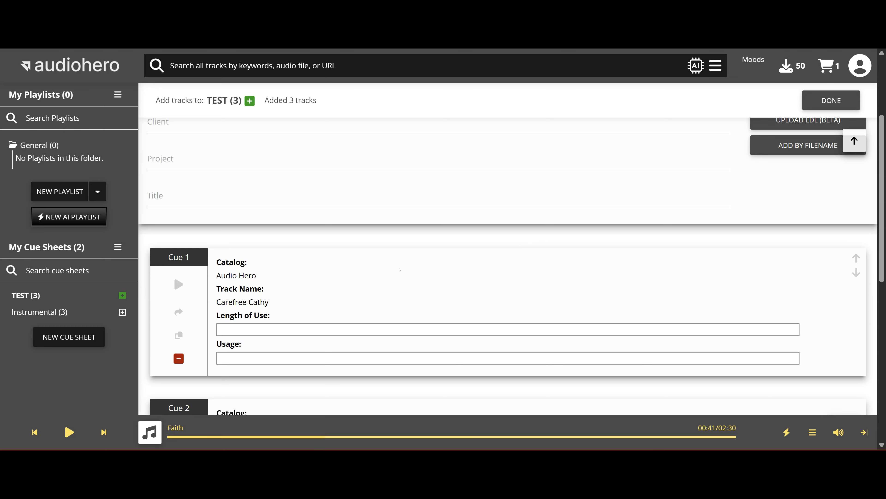